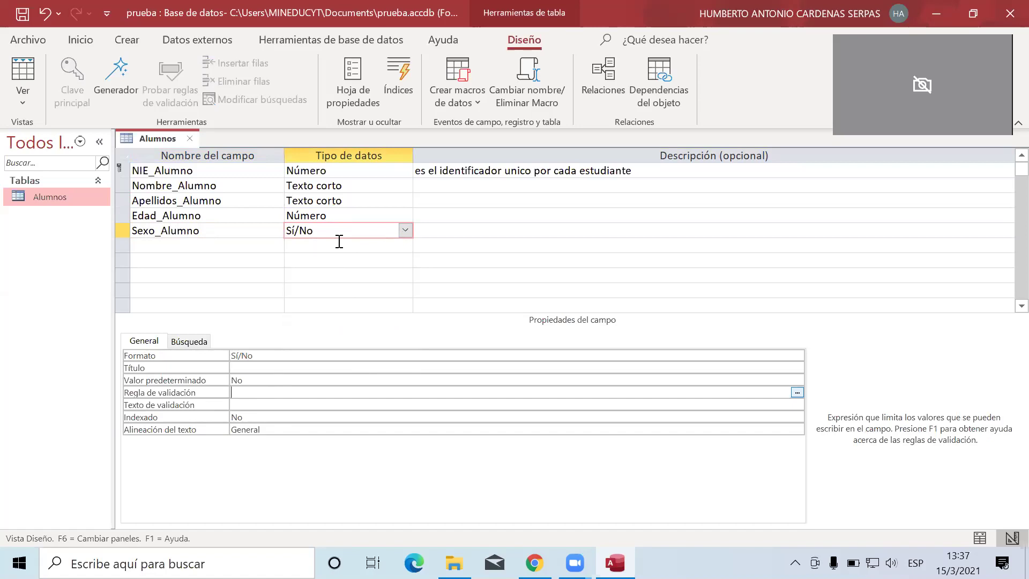
Change the data type of the Sexo_Alumno field to Texto corto
click(404, 231)
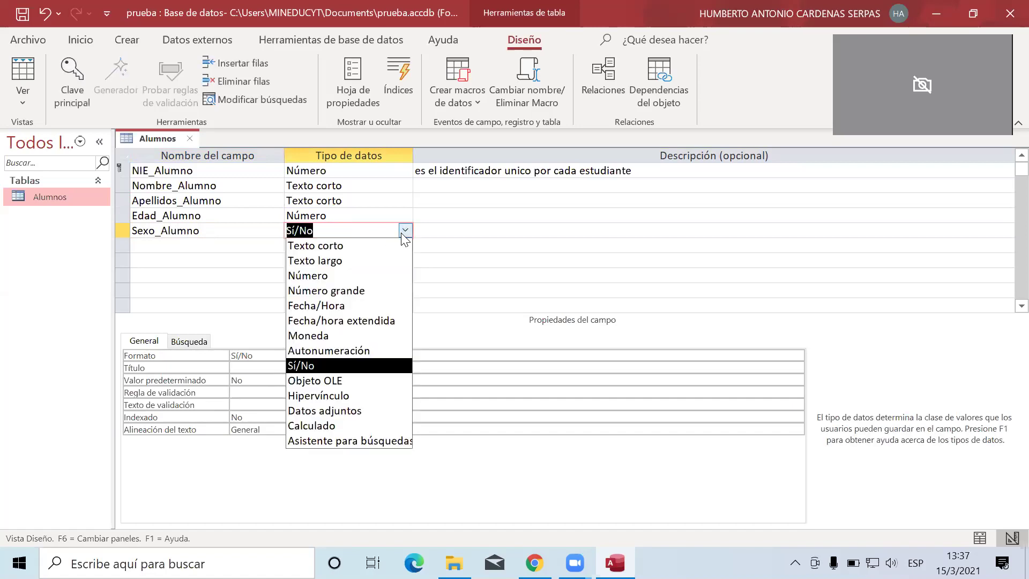
click(361, 250)
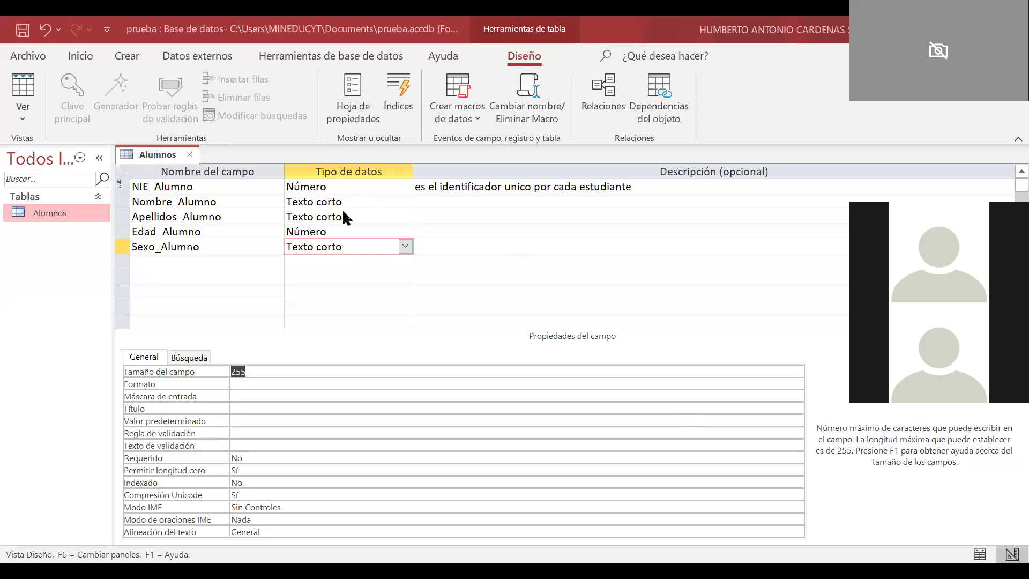
click(323, 258)
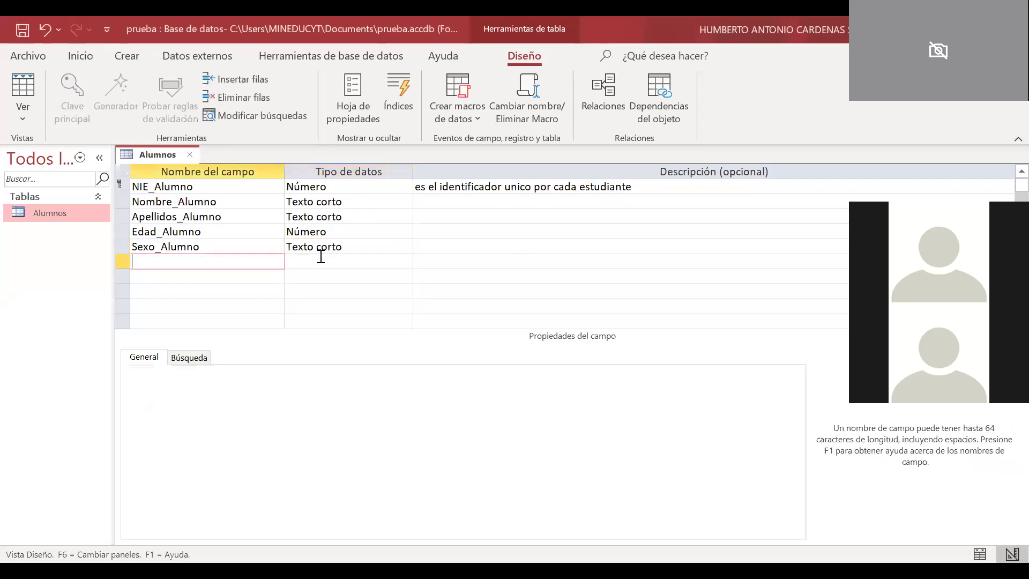
click(260, 260)
Set the field size of Sexo_Alumno to 10 and make the field required (Sí)
click(351, 247)
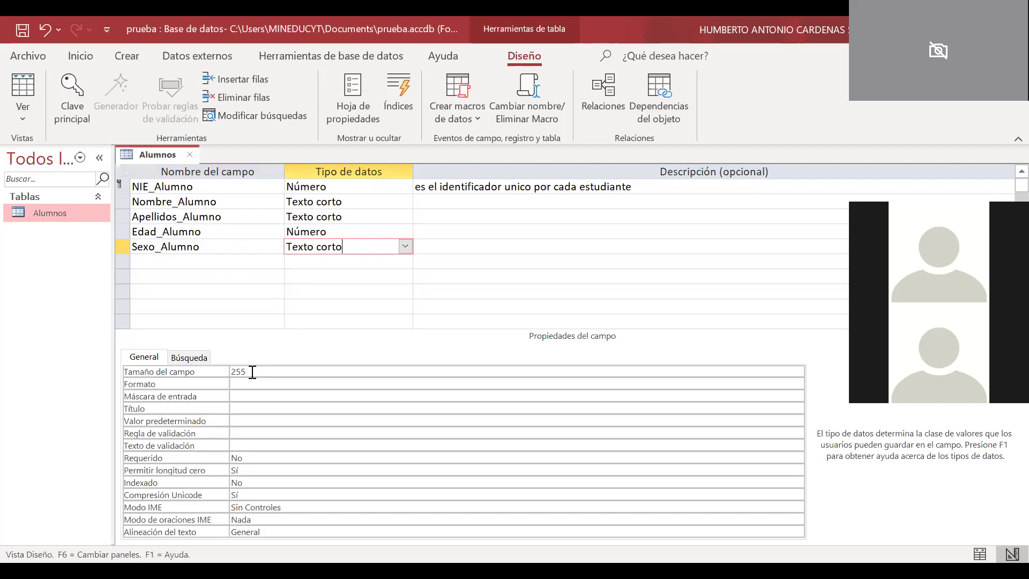
click(231, 372)
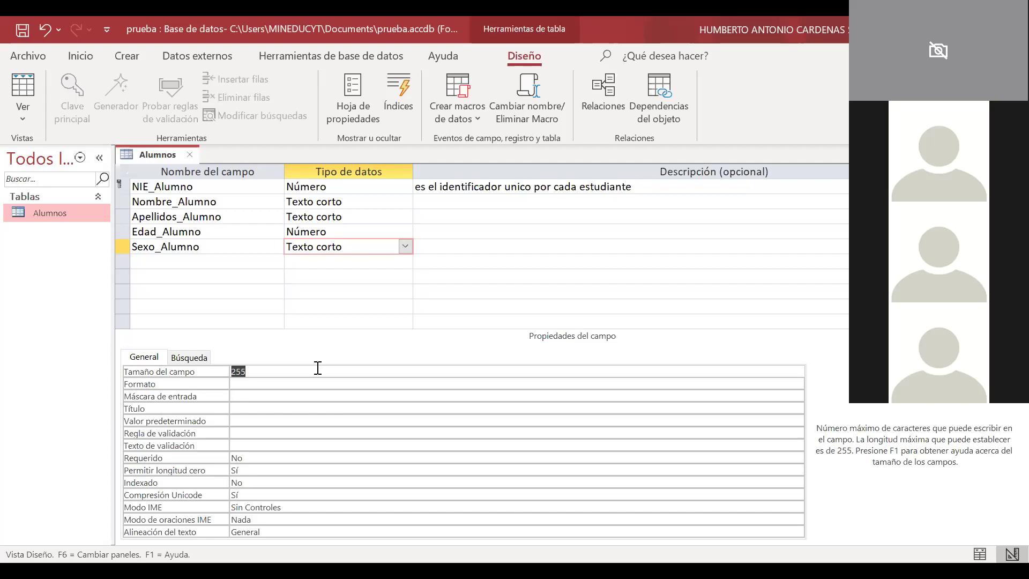
text(10)
click(260, 459)
click(797, 457)
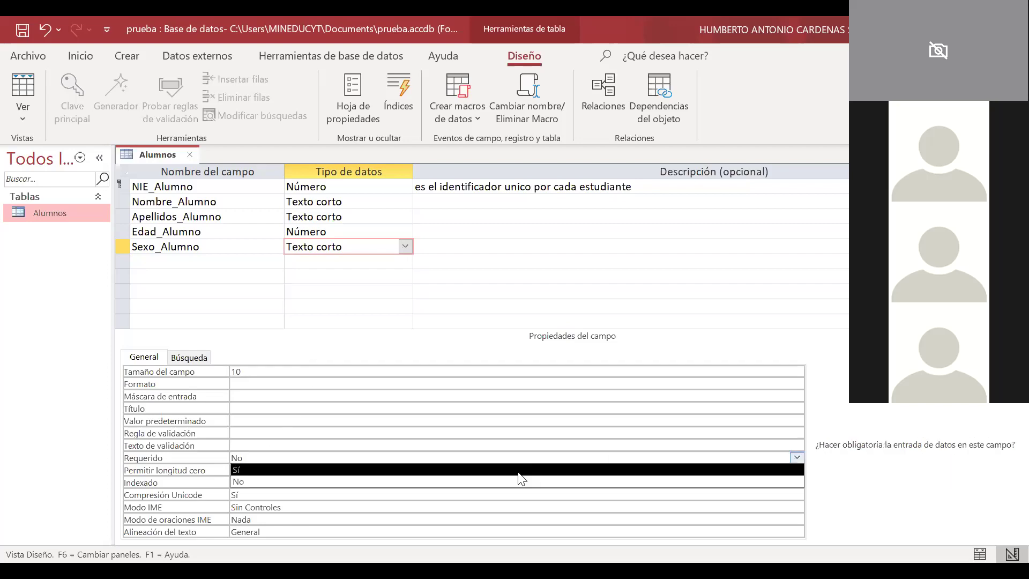
click(435, 471)
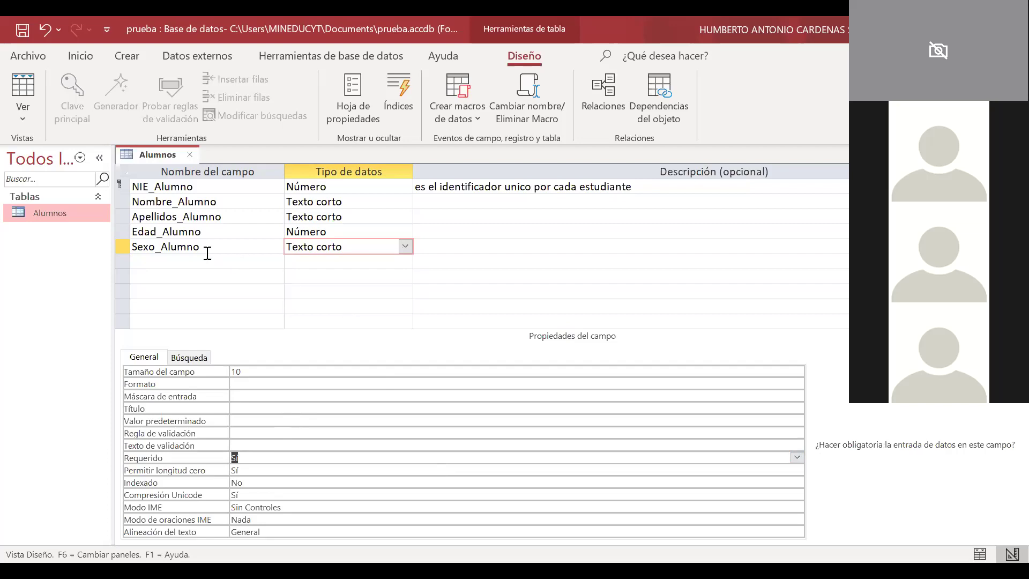
click(174, 261)
click(234, 236)
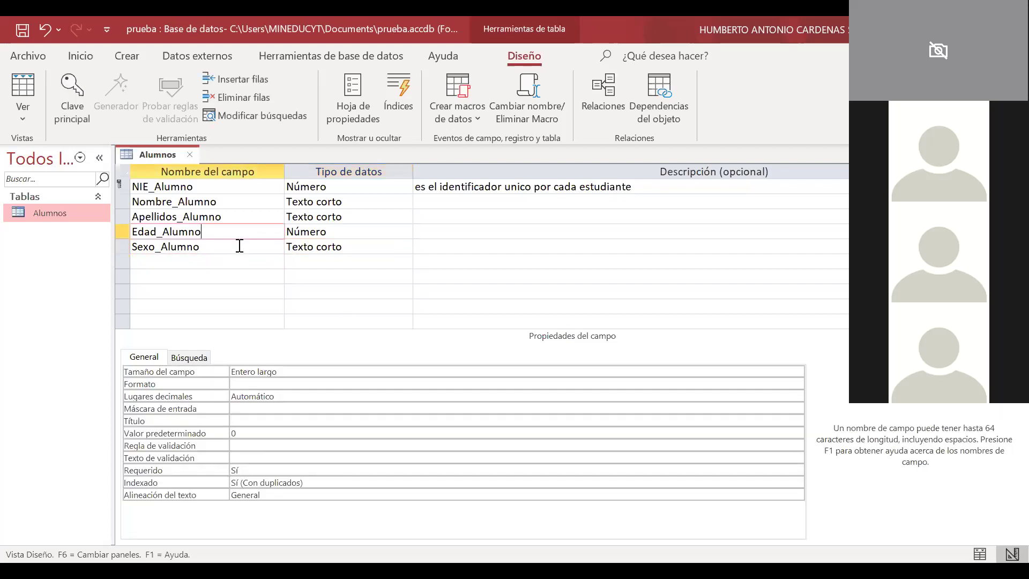
click(239, 243)
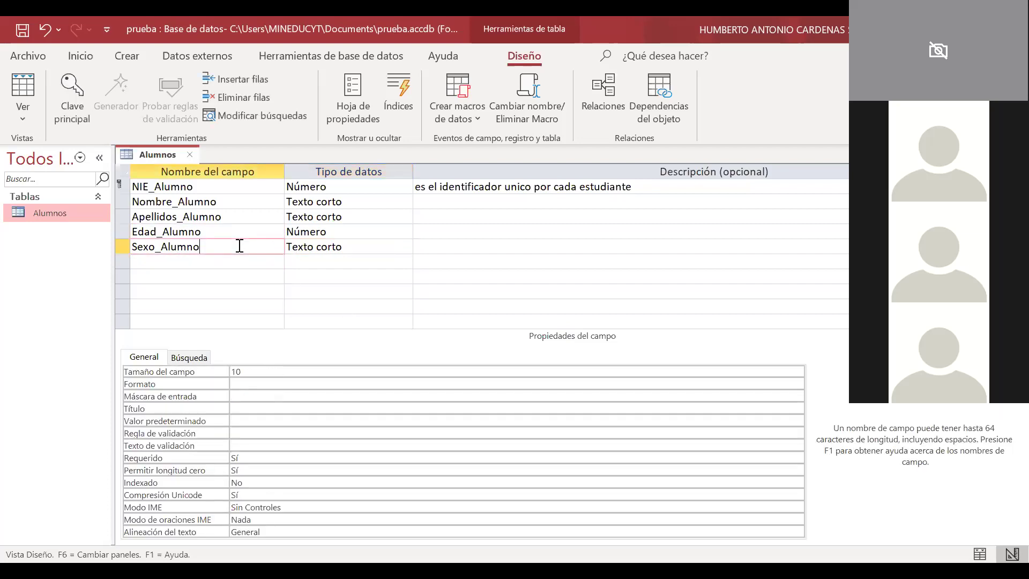
Add a field named Direccion_Alumno with data type Texto corto below Sexo_Alumno
click(183, 263)
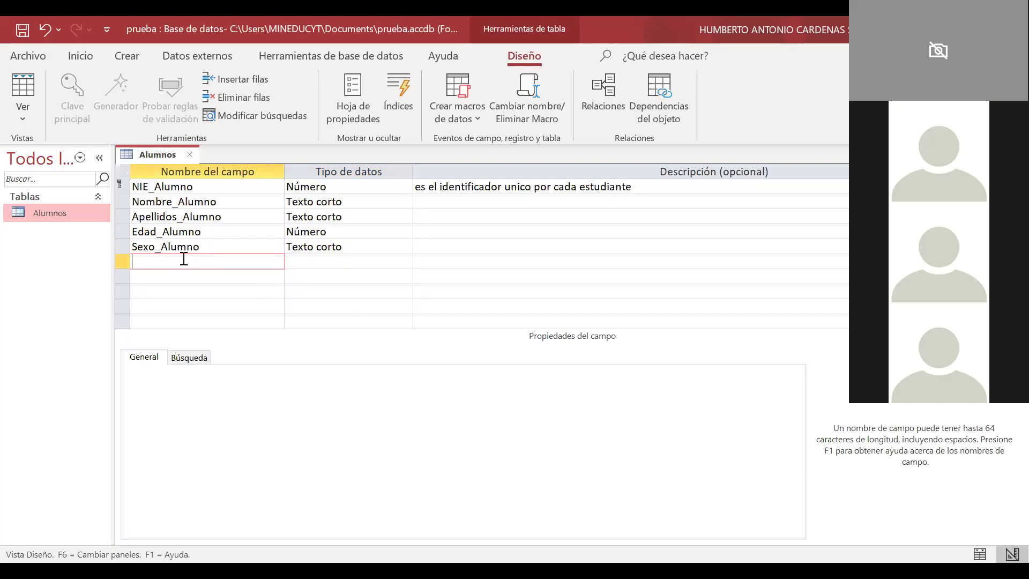
text(Direccion_Alumno)
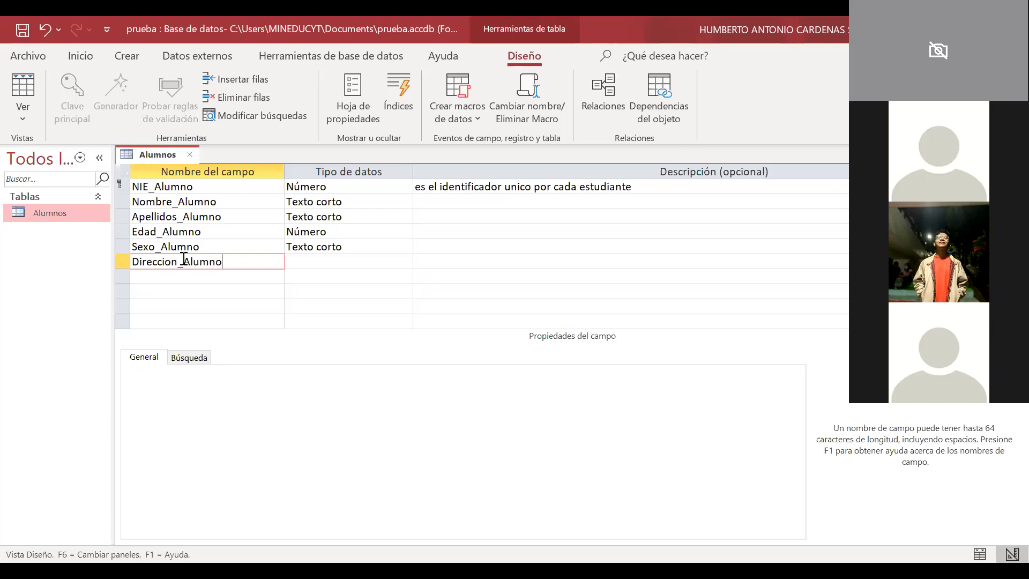
key(Tab)
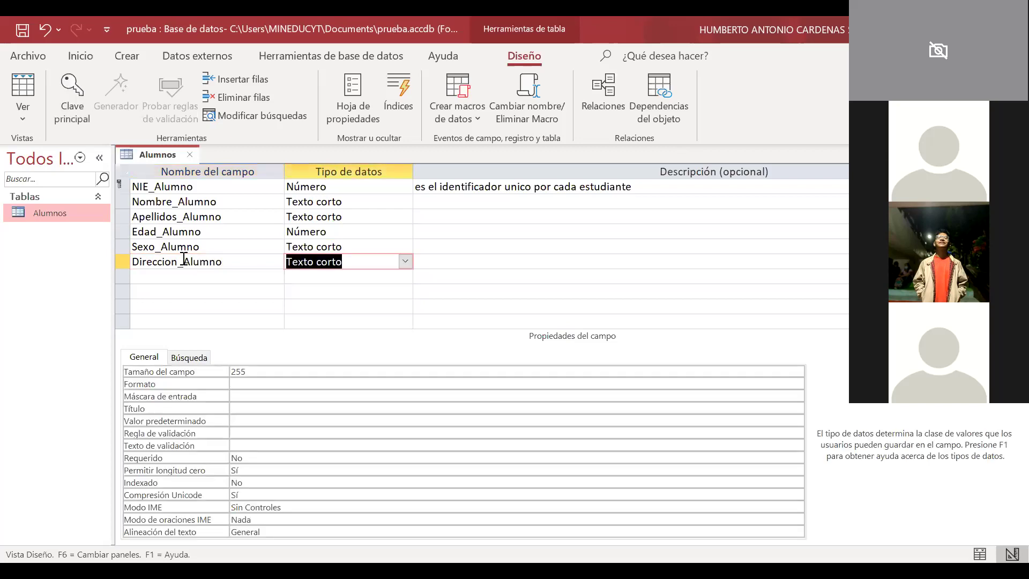
Set the field size of Direccion_Alumno to 150 and make the field required (Sí)
click(250, 372)
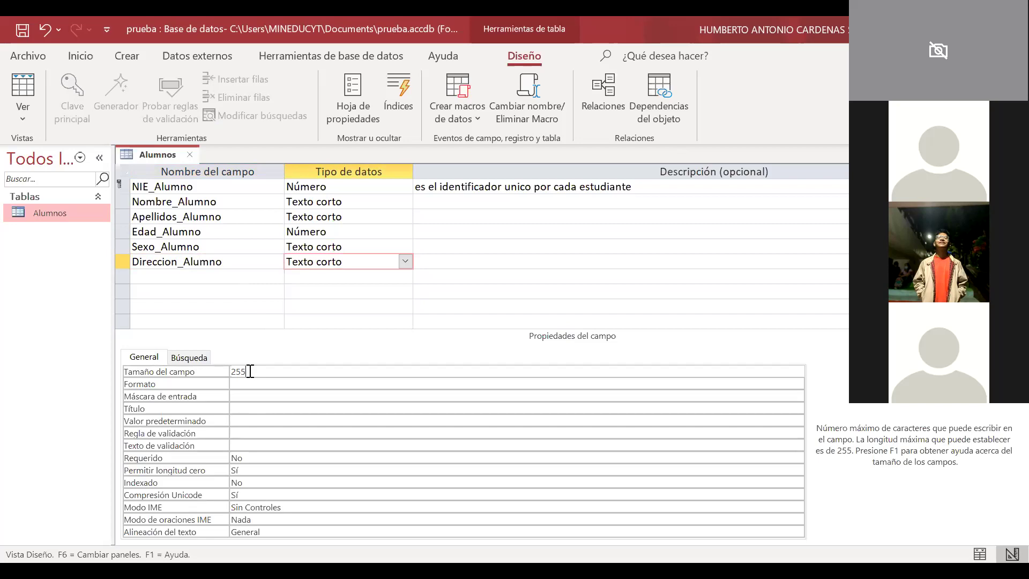
double_click(238, 371)
text(150)
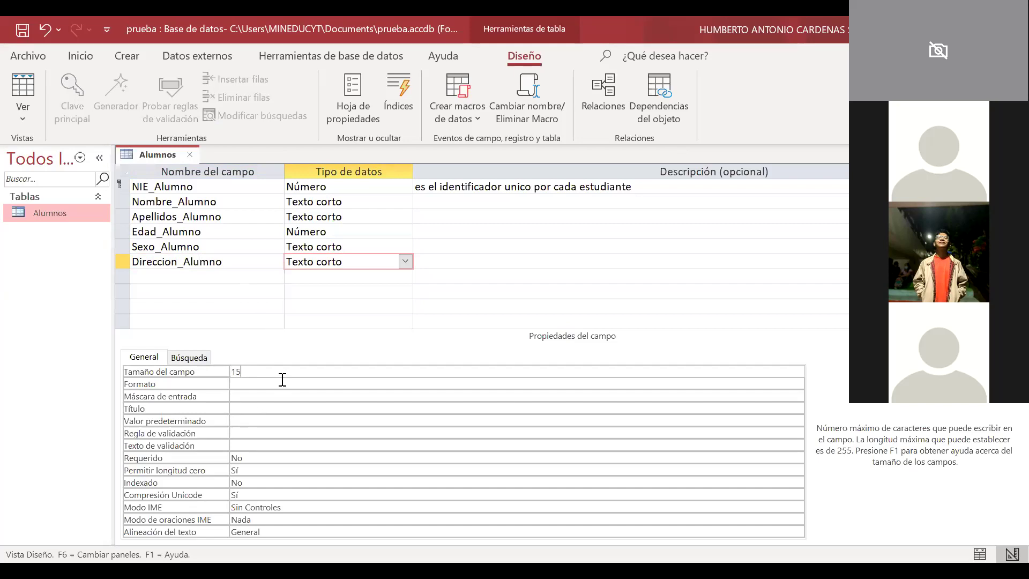
click(255, 460)
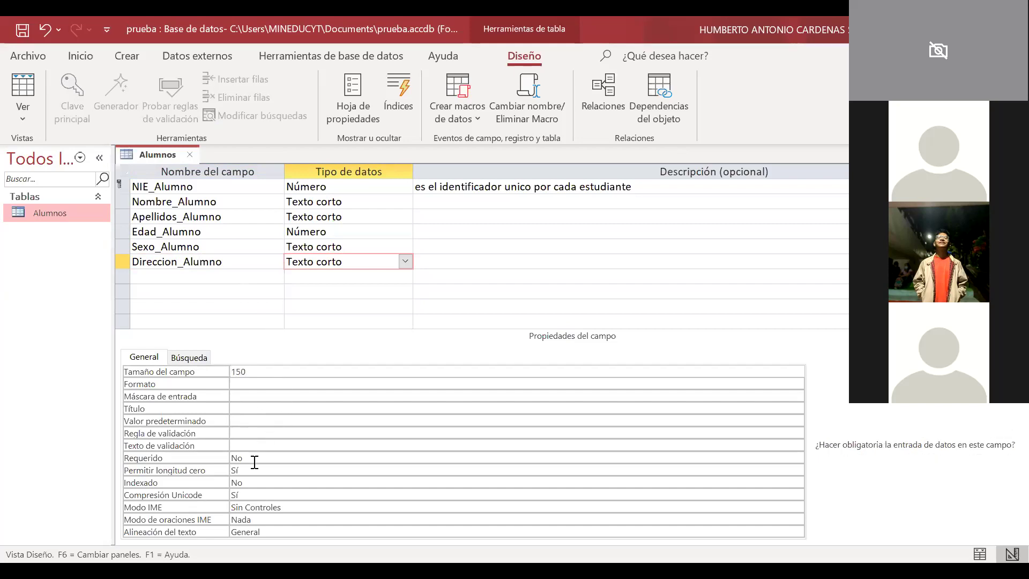
click(795, 458)
click(308, 469)
click(250, 472)
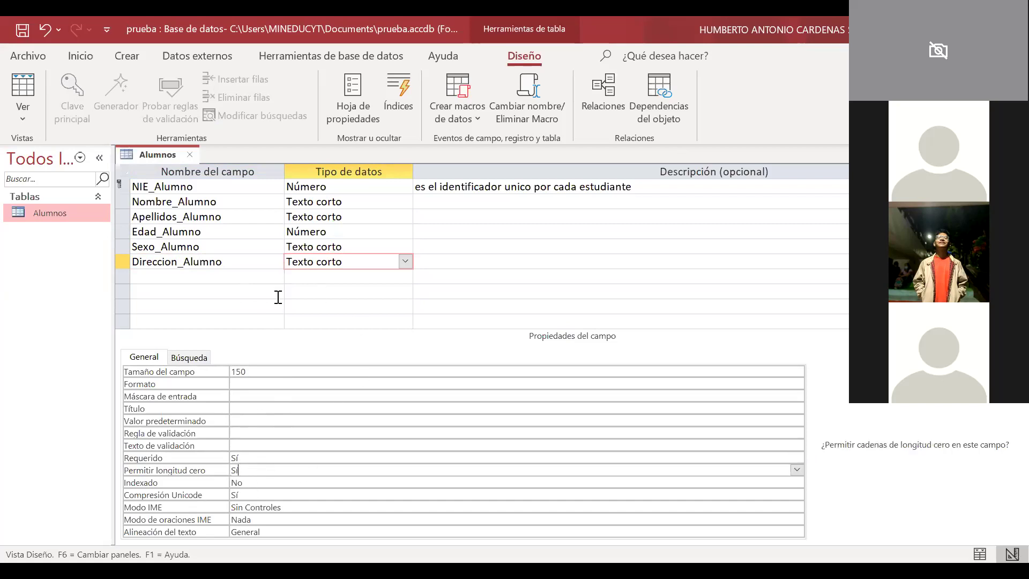
Add a field named Num_Telefono below Direccion_Alumno with the description "numero de telefono fijo"
click(193, 280)
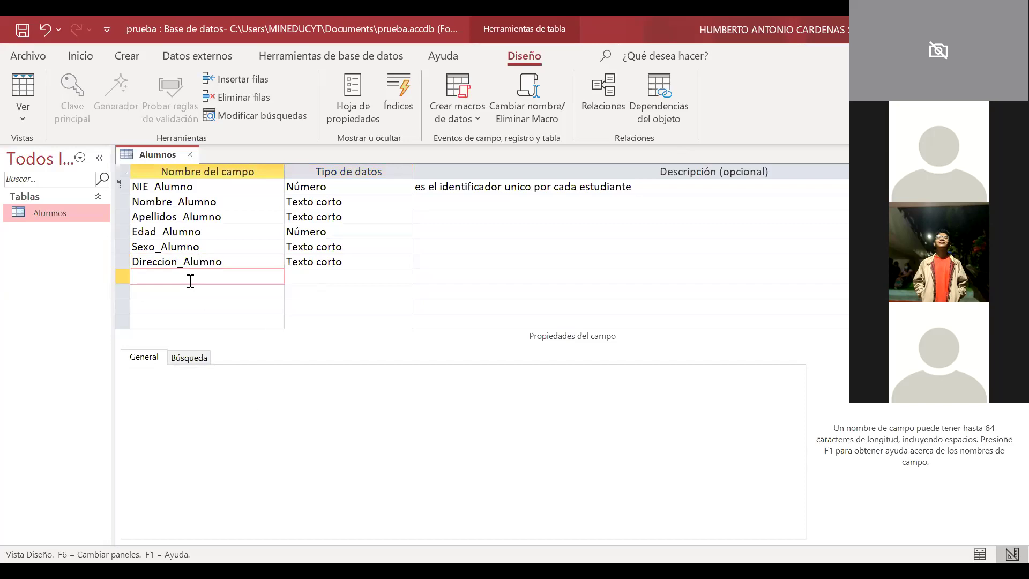
text(Num_Telefono)
click(451, 279)
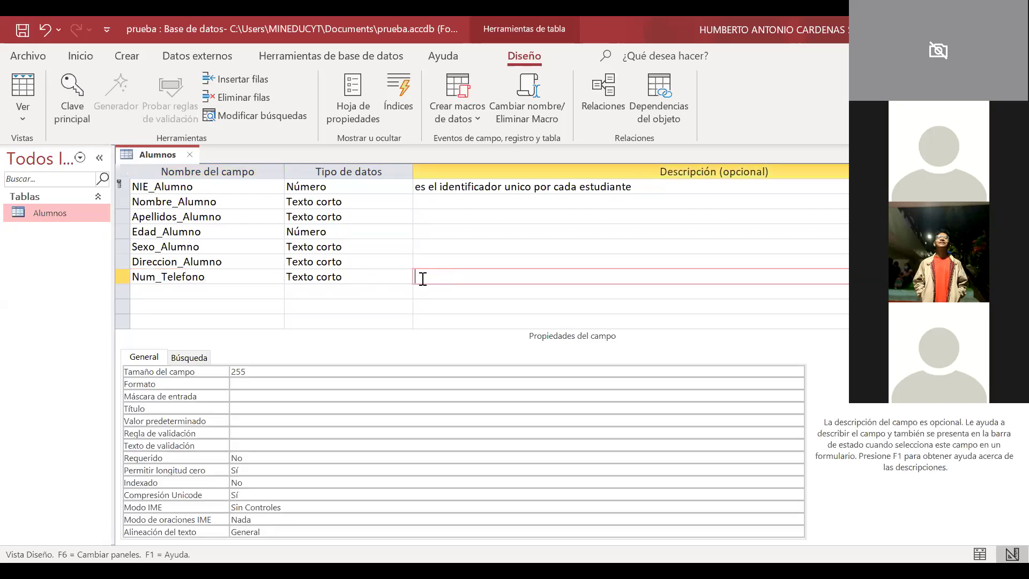
text(número de telegono)
key(BackSpace)
key(BackSpace)
key(BackSpace)
key(BackSpace)
text(fono fijo)
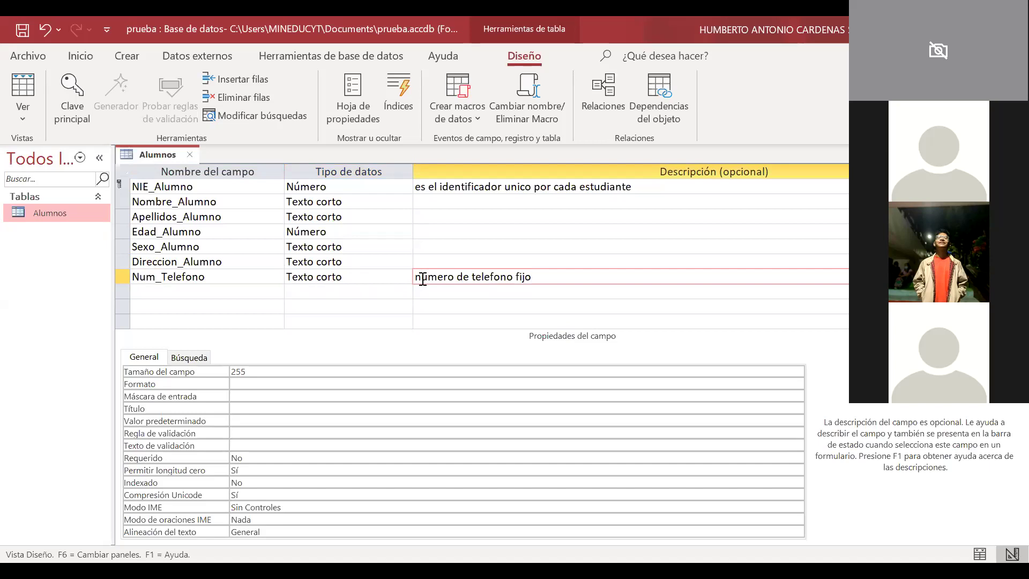
Set the data type of the Num_Telefono field to Número grande
click(354, 277)
click(405, 277)
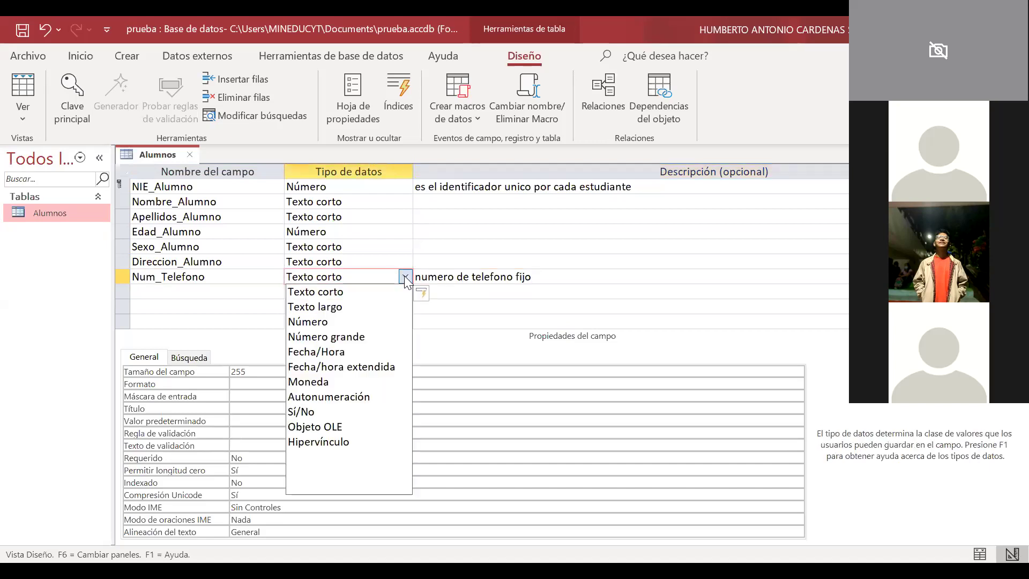
click(332, 336)
click(396, 291)
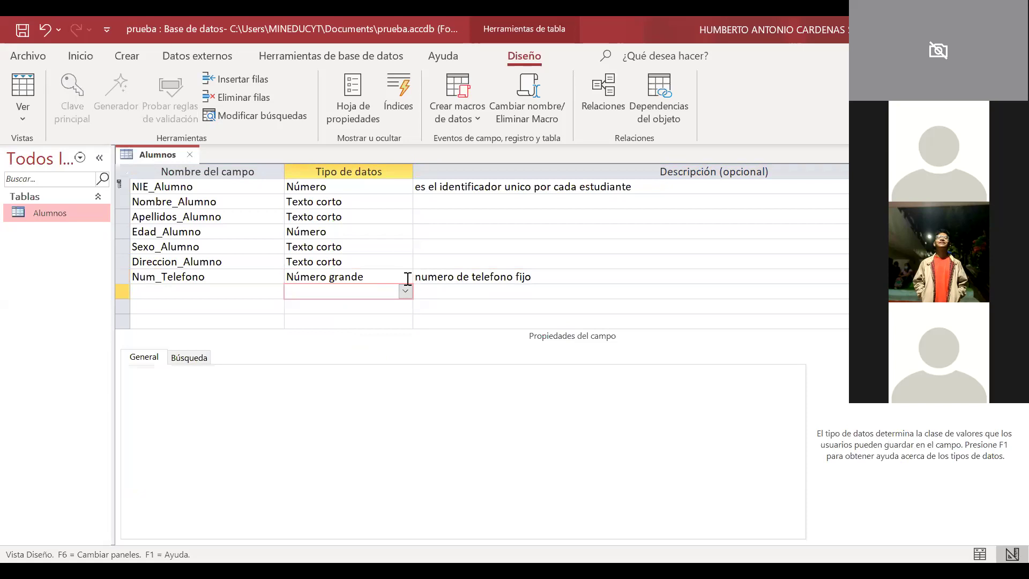
Set the data type of the Num_Telefono field to Número
click(405, 277)
click(406, 276)
click(405, 277)
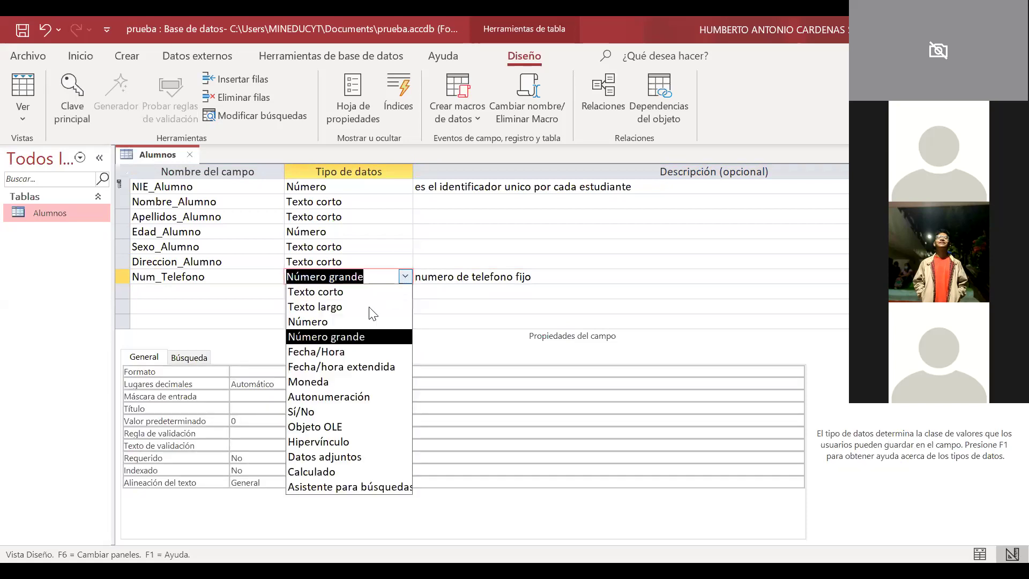
click(354, 323)
Rename the Num_Telefono field as Num_Tel_Fijo
drag(206, 279, 179, 283)
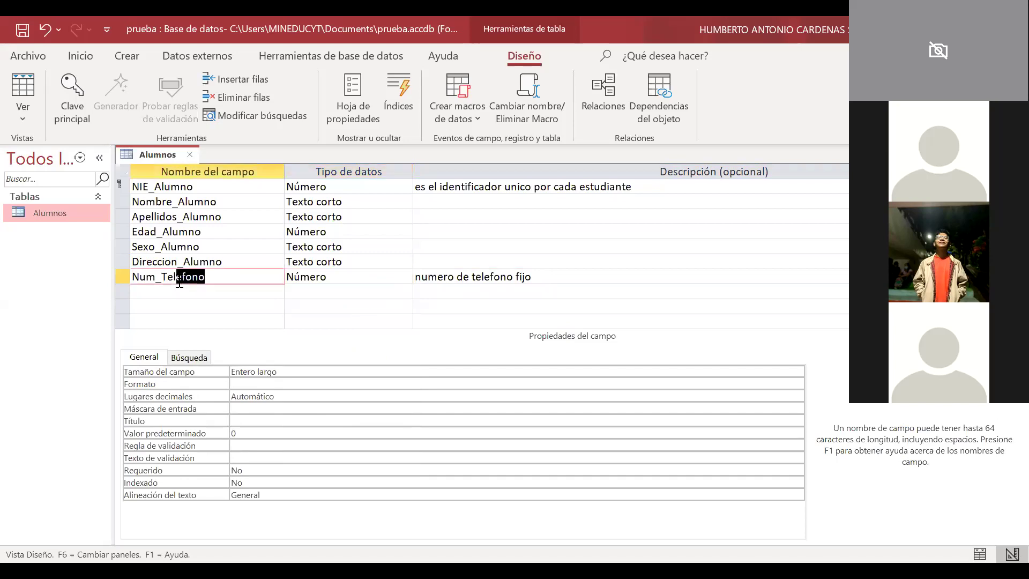
text(_Fijo)
click(171, 295)
click(223, 277)
Add a field named Num_Tel_Celular with data type Número and the description "numero de telefono celular"
click(199, 291)
text(Num_Tel_Celular)
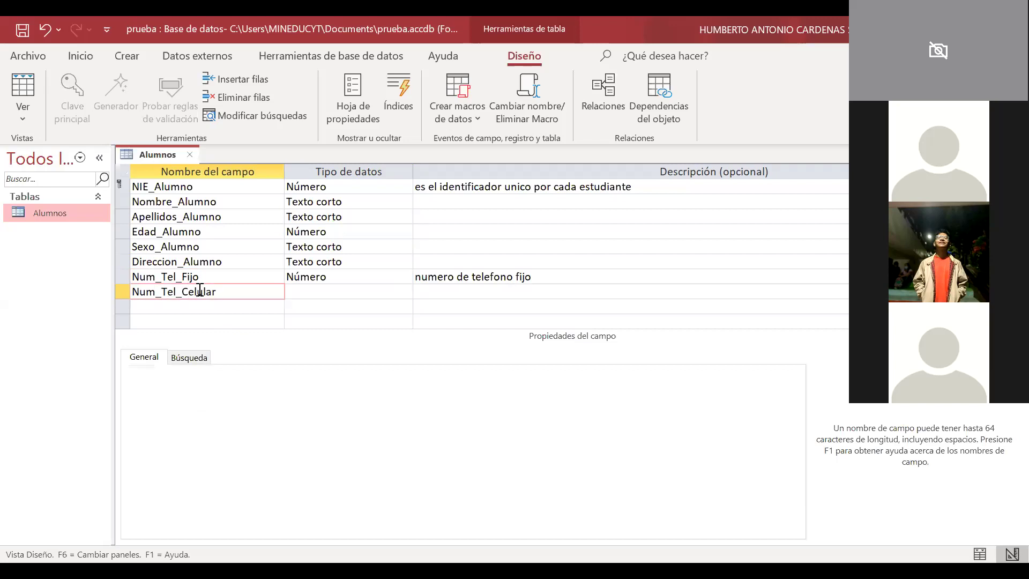
click(368, 295)
click(405, 291)
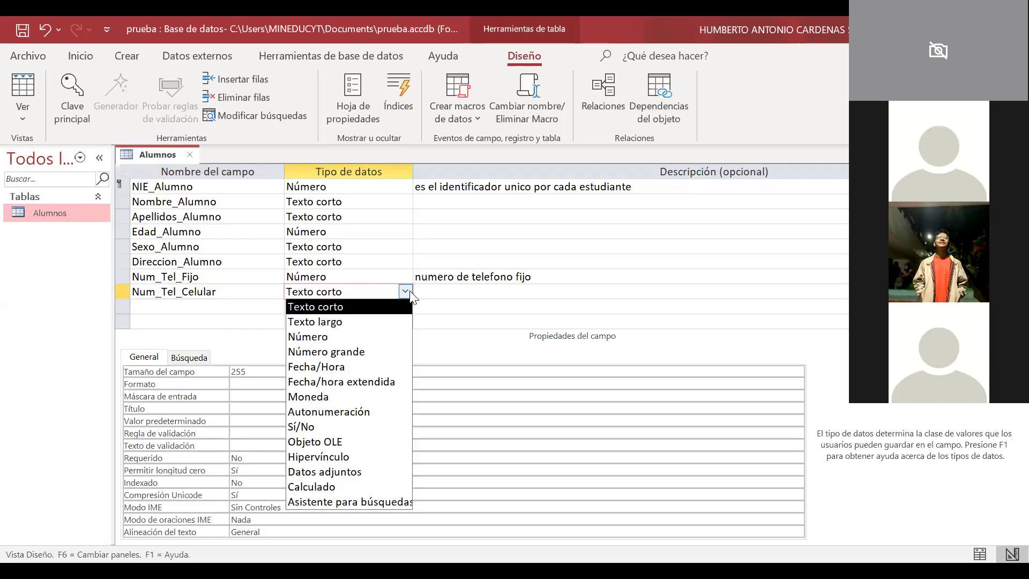
click(360, 337)
click(448, 291)
text(numero de tel)
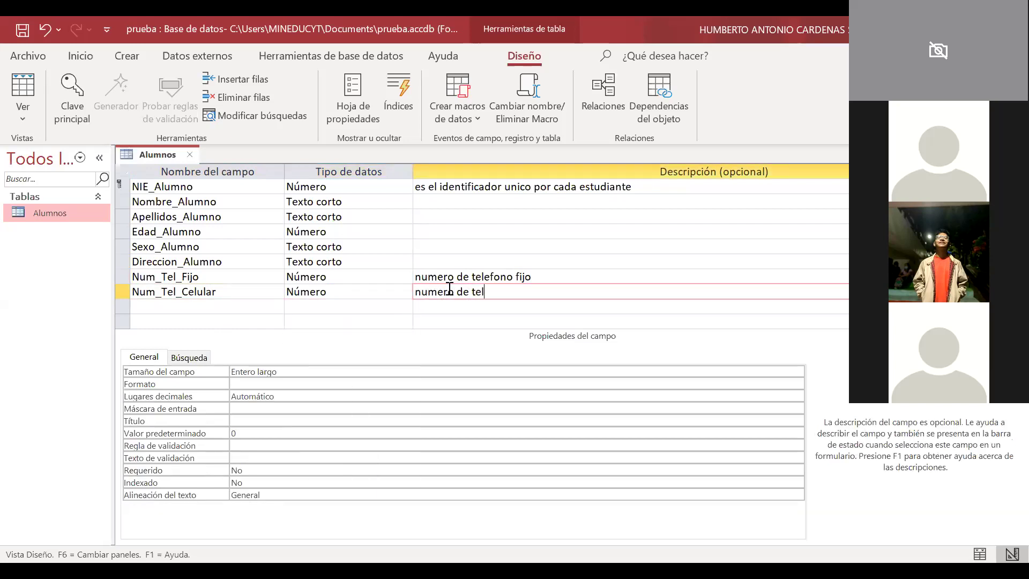
text(efono celular)
Add a field named Responsable_Alumno with data type Texto corto below Num_Tel_Celular
click(206, 306)
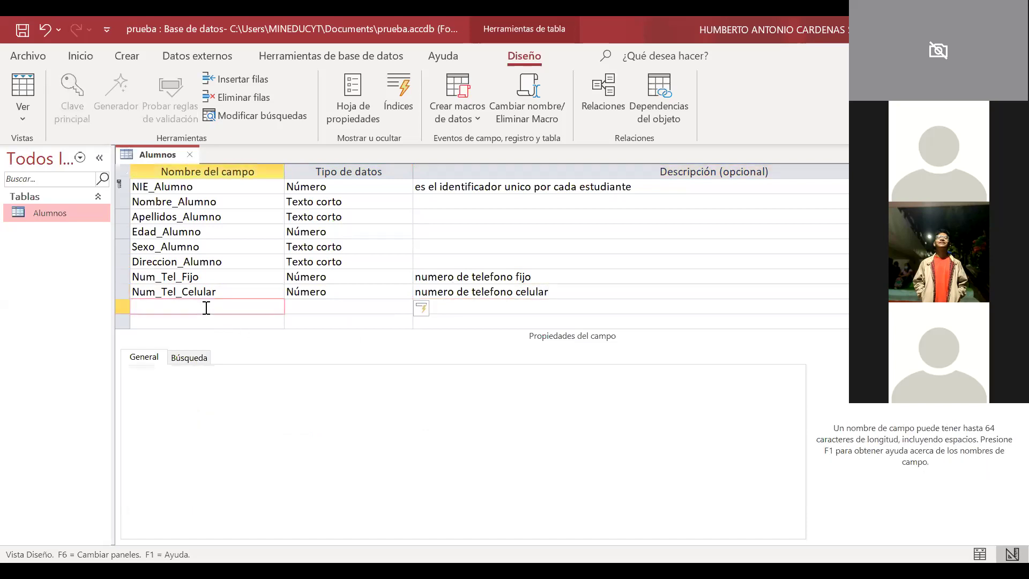
scroll(489, 260, down, 2)
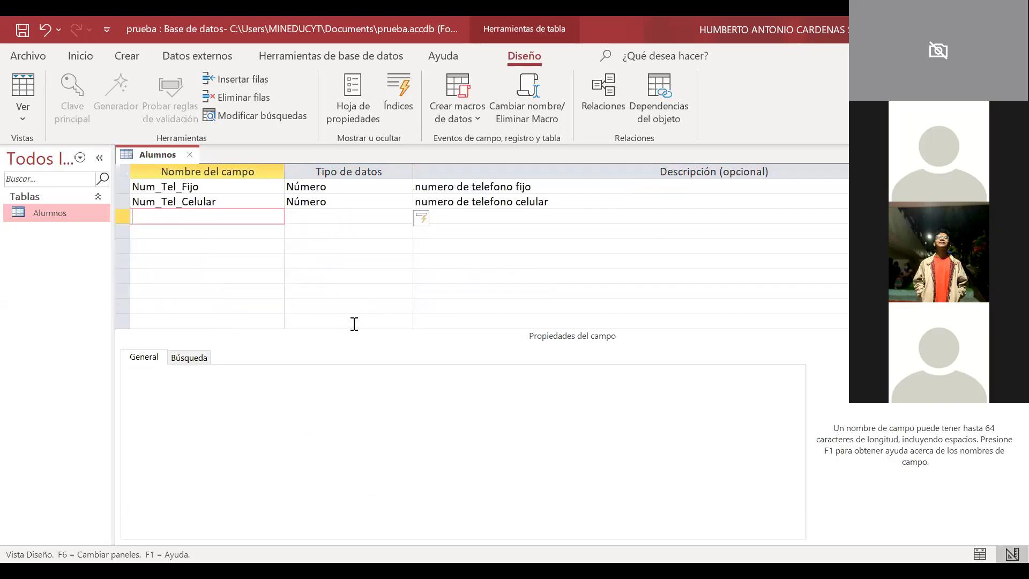
scroll(356, 321, up, 2)
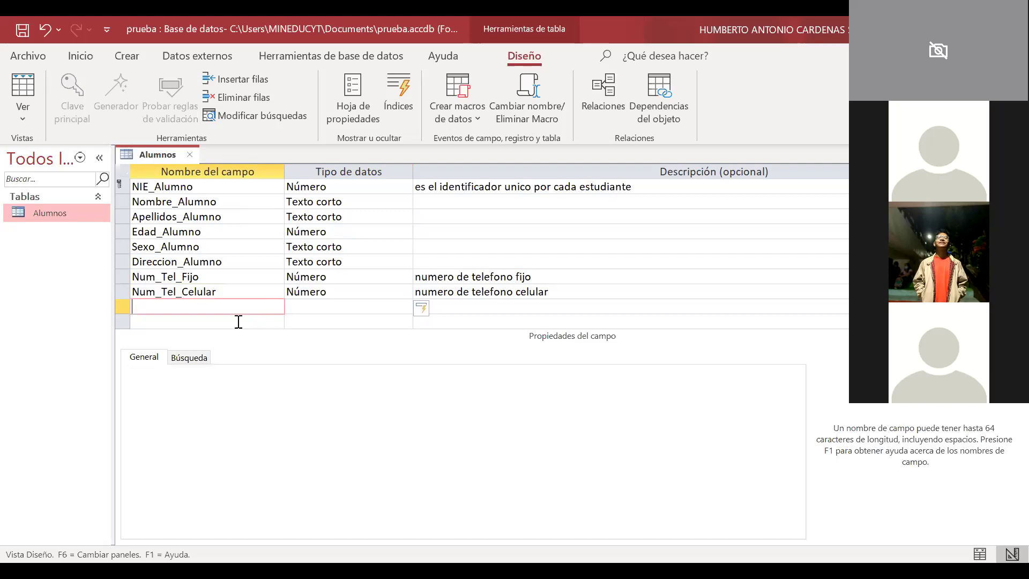
text(Responsable_Alumno)
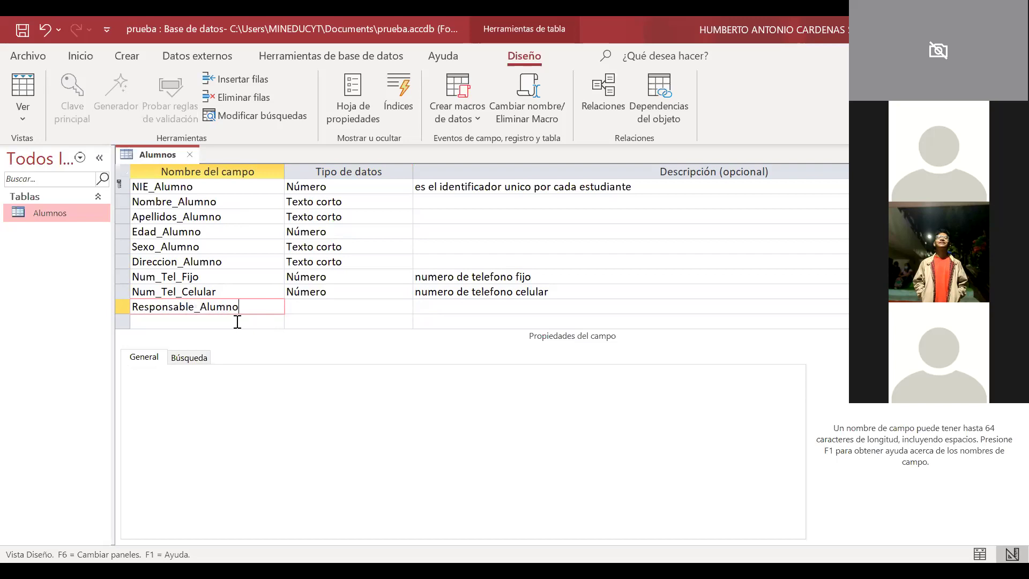
key(Tab)
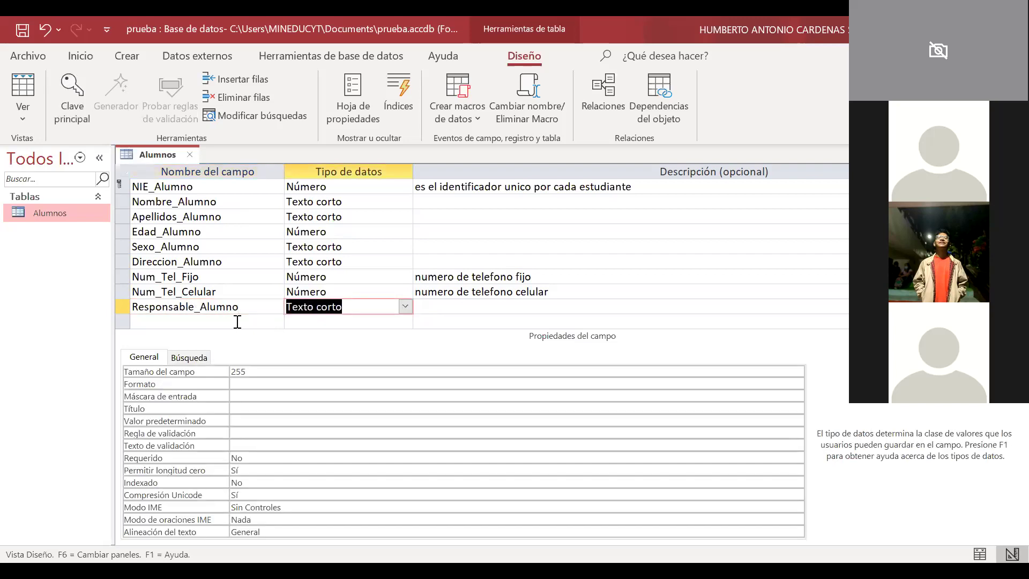
Set the field size of Responsable_Alumno to 100 and make the field required (Sí)
click(249, 372)
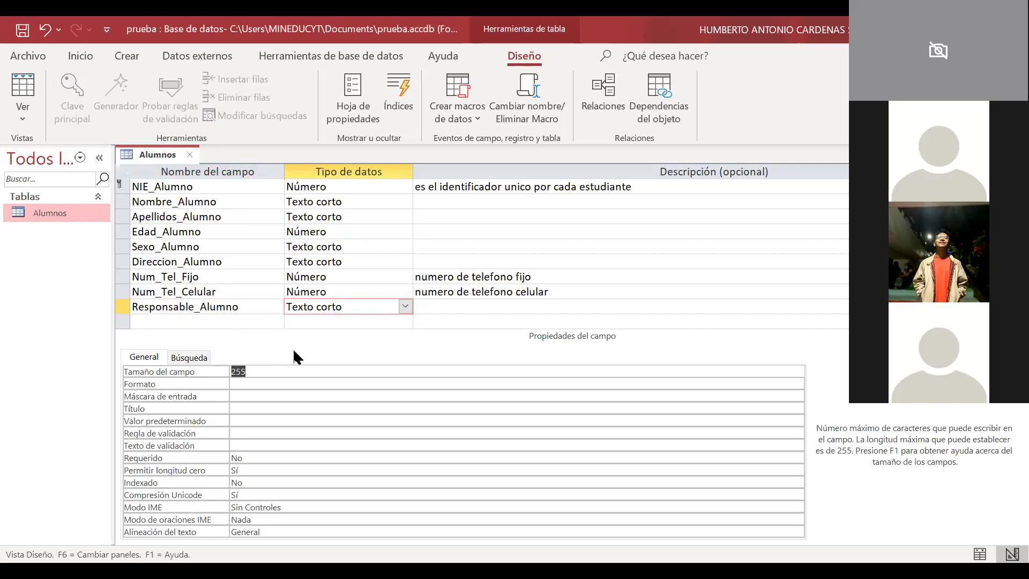
text(100)
click(263, 455)
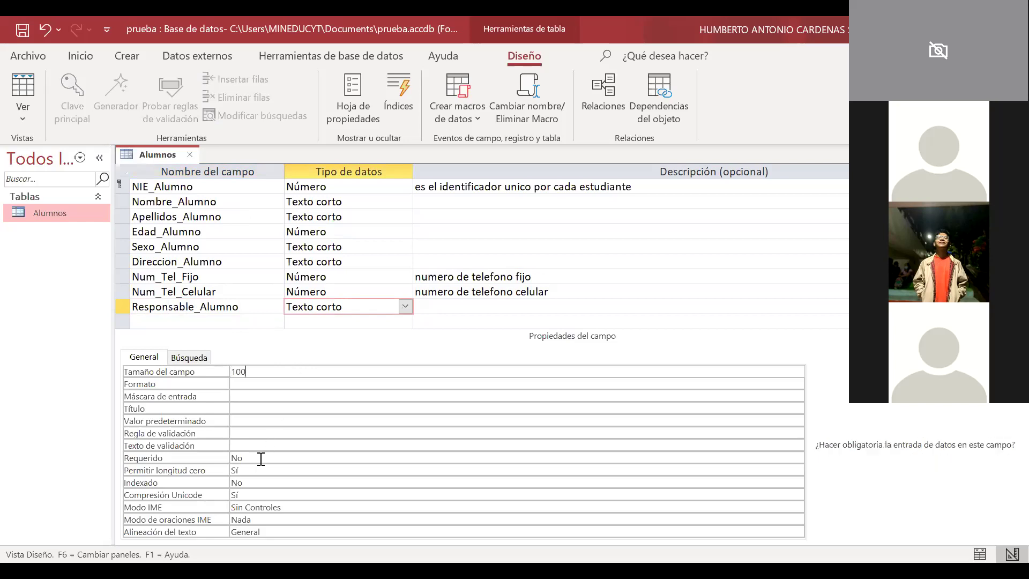
key(Down)
key(Up)
click(797, 457)
click(440, 471)
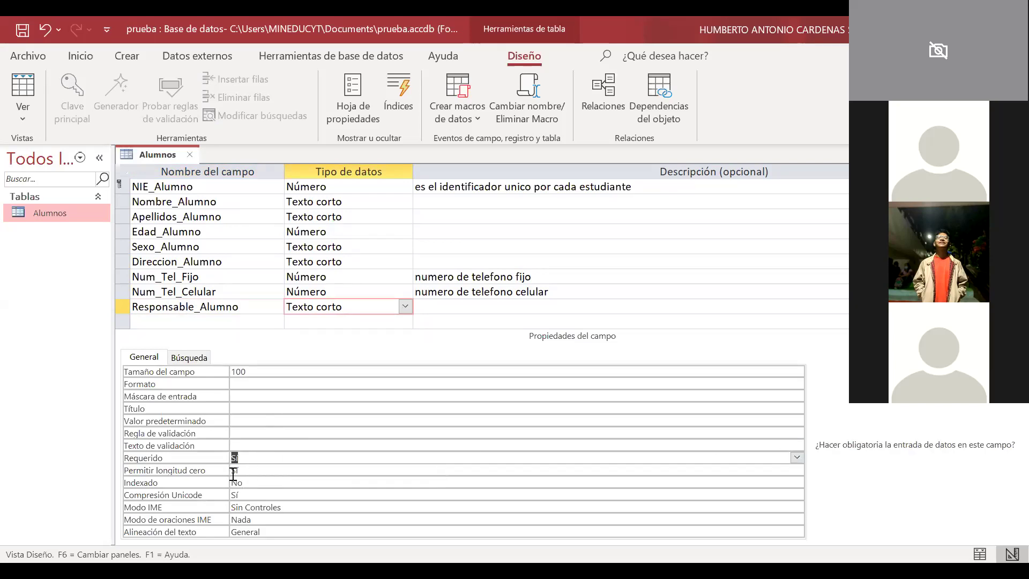
click(208, 322)
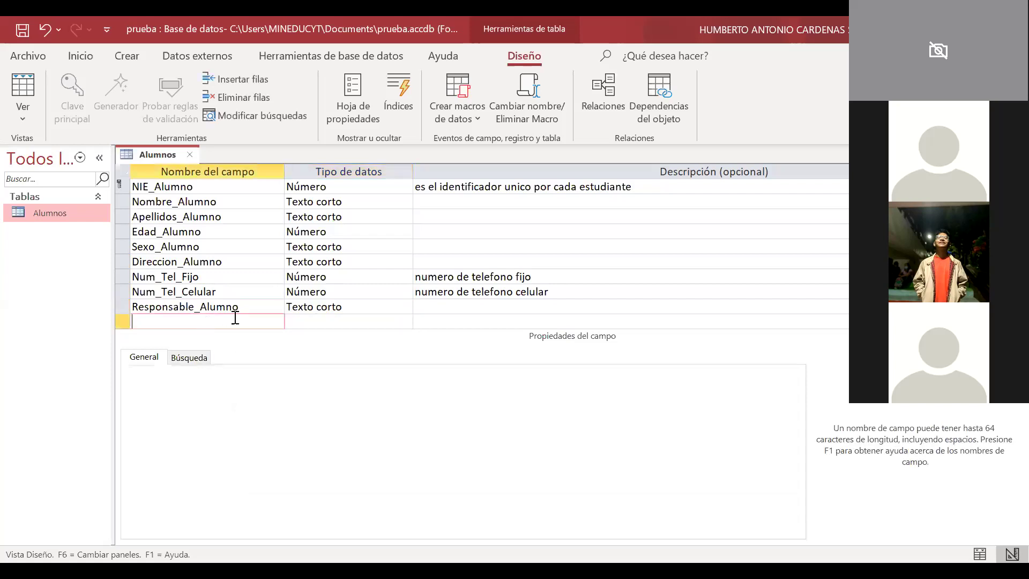
Add a Texto corto field named Tipo_Sangre below Responsable_Alumno and set its field size to 5
scroll(253, 304, down, 1)
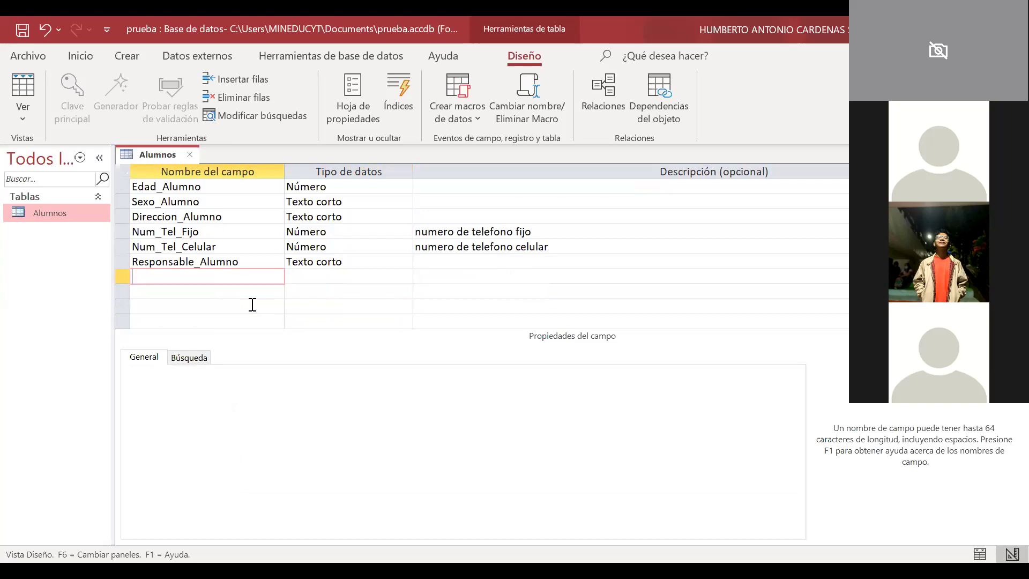
text(Tipo_Sangre)
key(Tab)
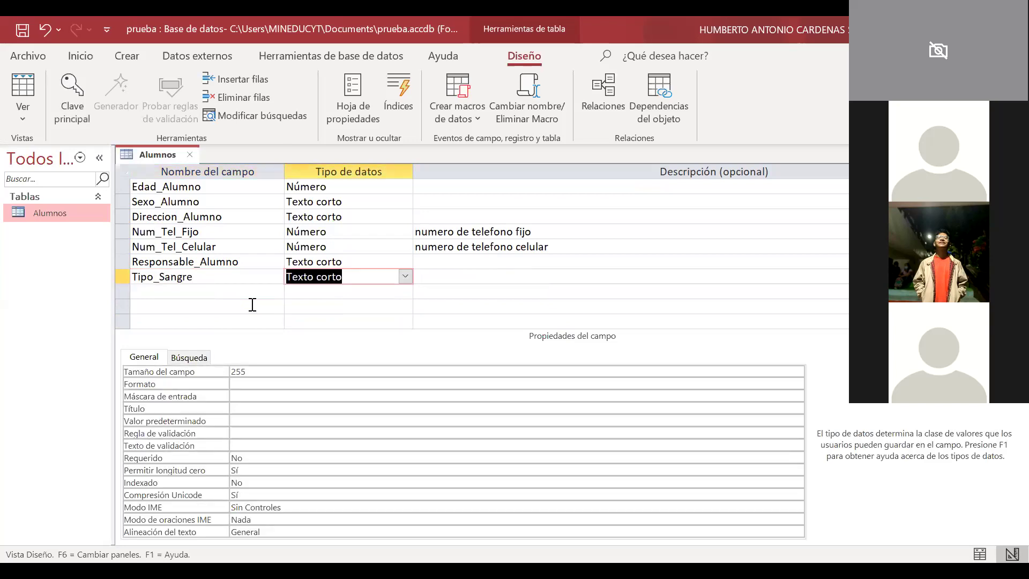
click(221, 373)
click(243, 386)
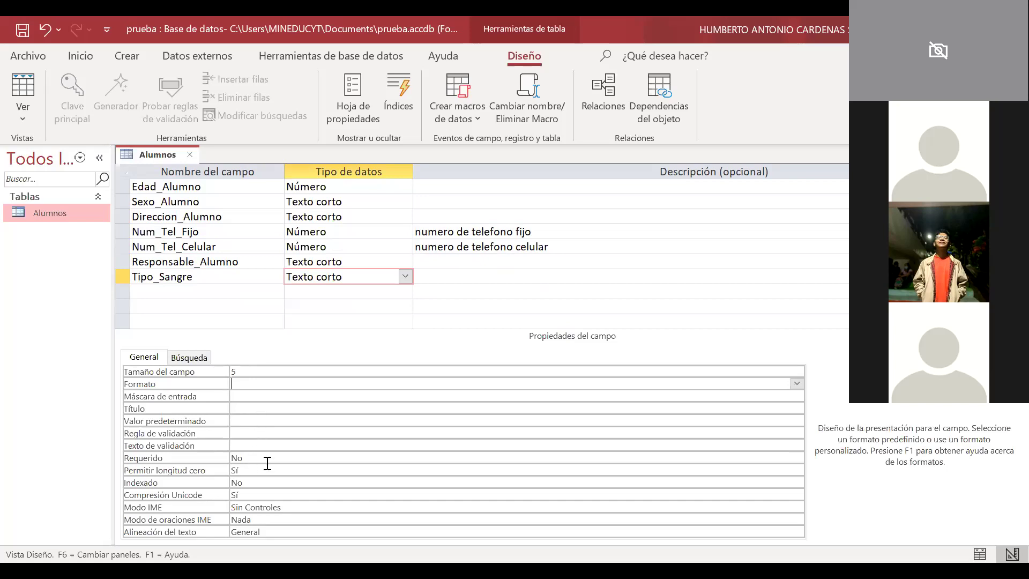
Add a field named Altura_Alumno with data type Número below Tipo_Sangre
click(187, 292)
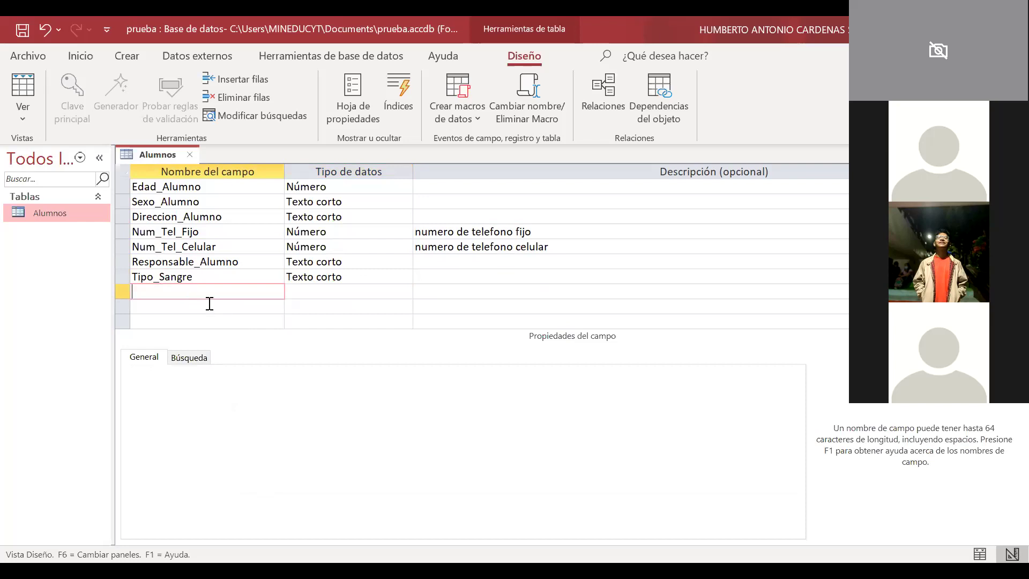
scroll(209, 304, up, 1)
scroll(208, 303, down, 2)
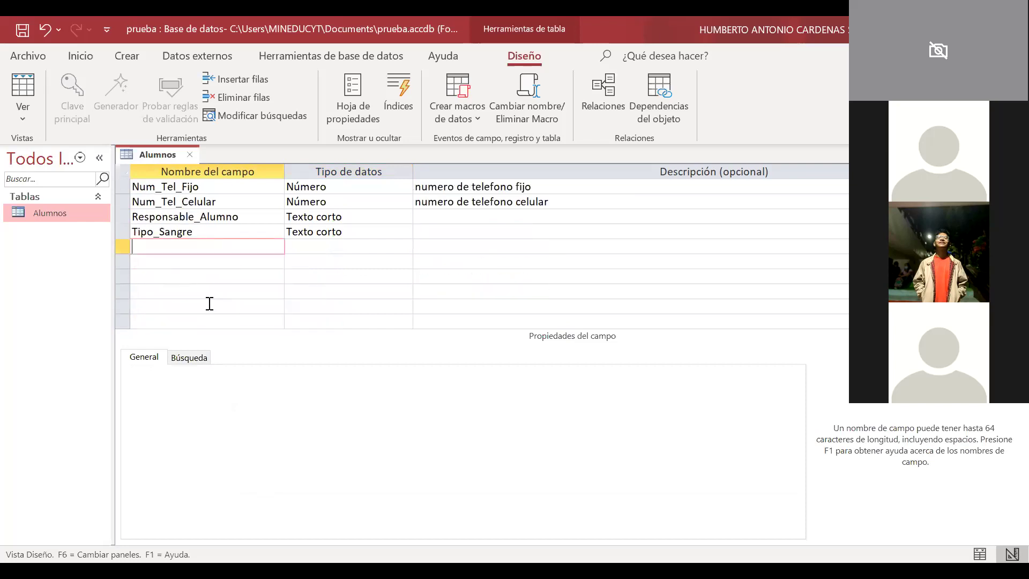
text(Altura_Alumno)
key(Tab)
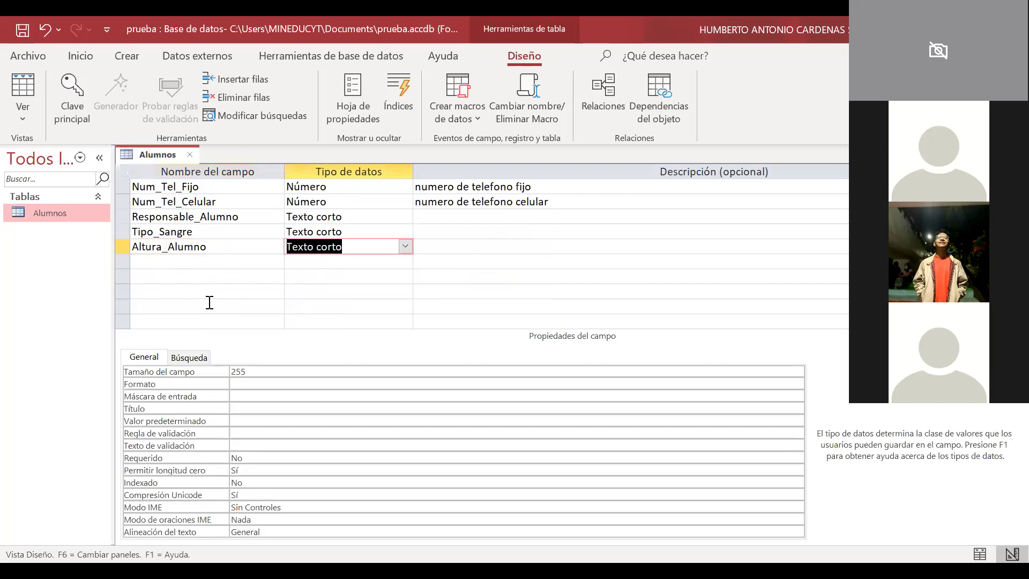
click(405, 246)
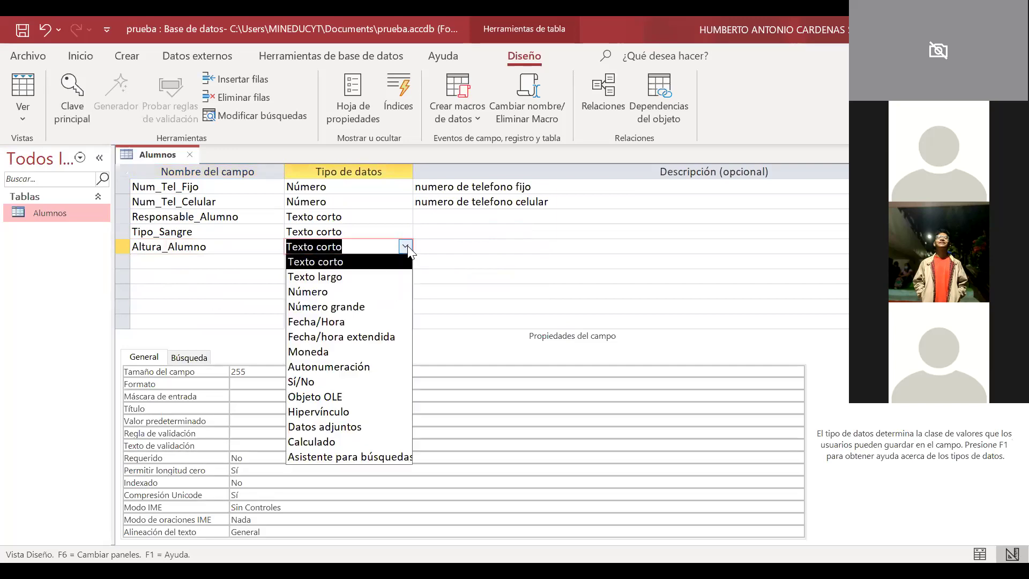
click(377, 295)
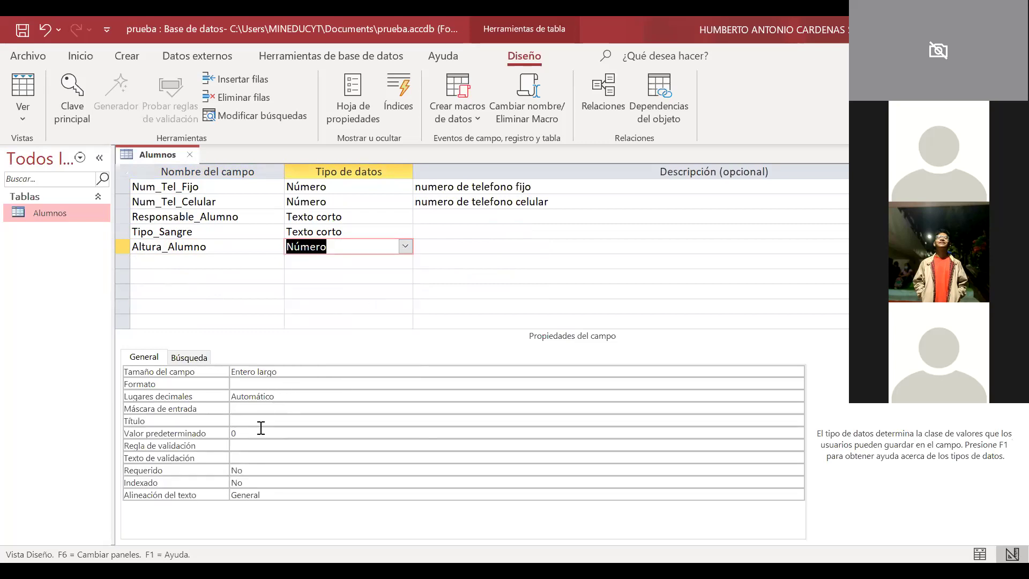
Add a field named Peso_Alumno with data type Texto corto below Altura_Alumno
click(181, 261)
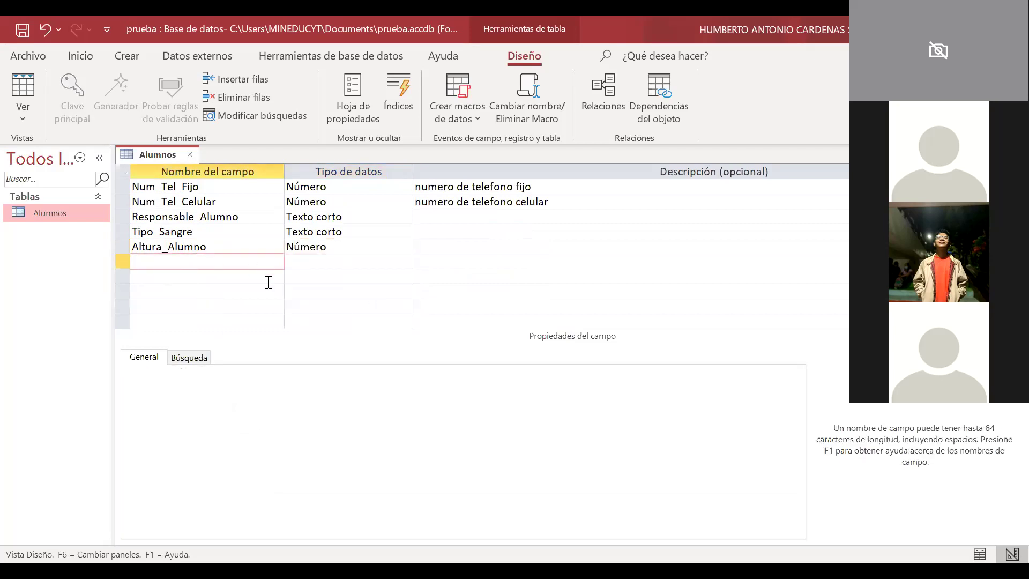
scroll(289, 310, up, 1)
scroll(288, 310, up, 2)
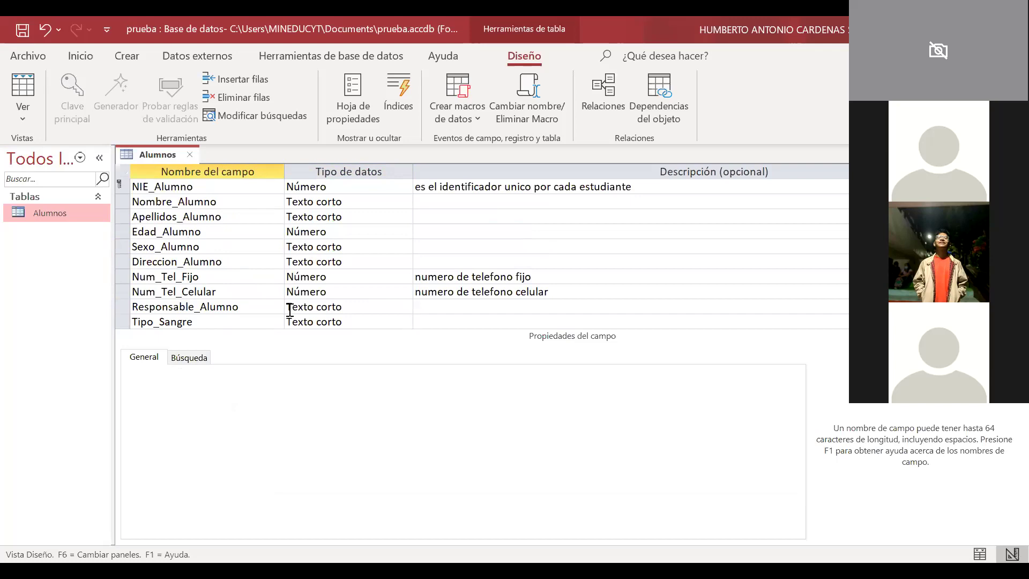
text(Pe)
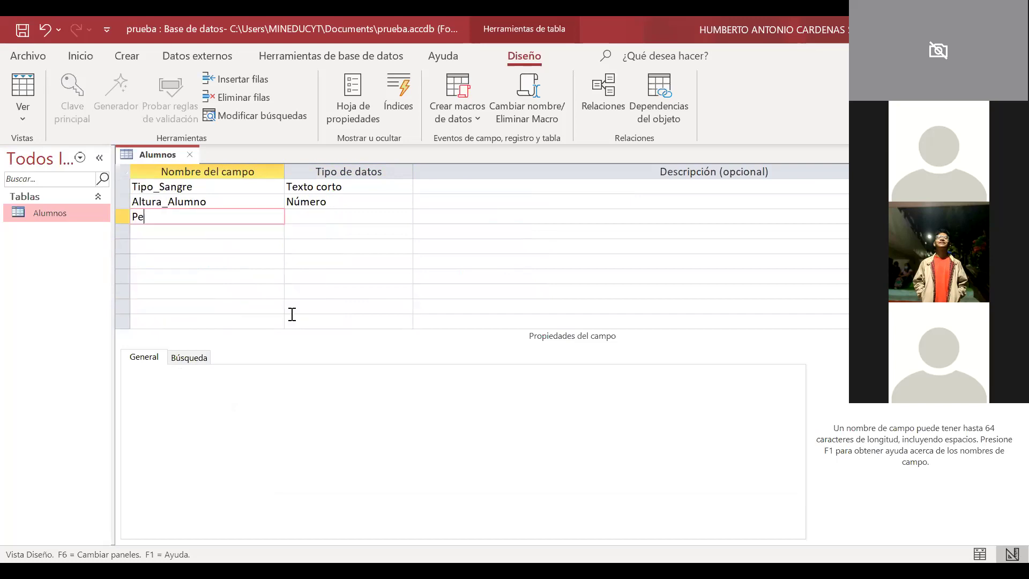
text(so_Alumno)
key(Tab)
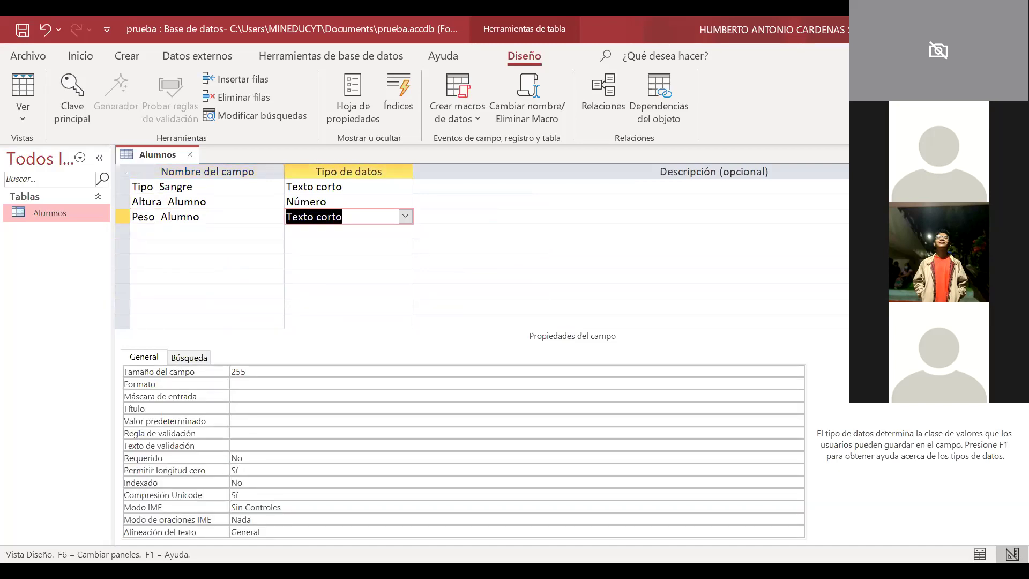
Add a field named Discapacidad_Alumno with data type Texto corto below Peso_Alumno
click(167, 231)
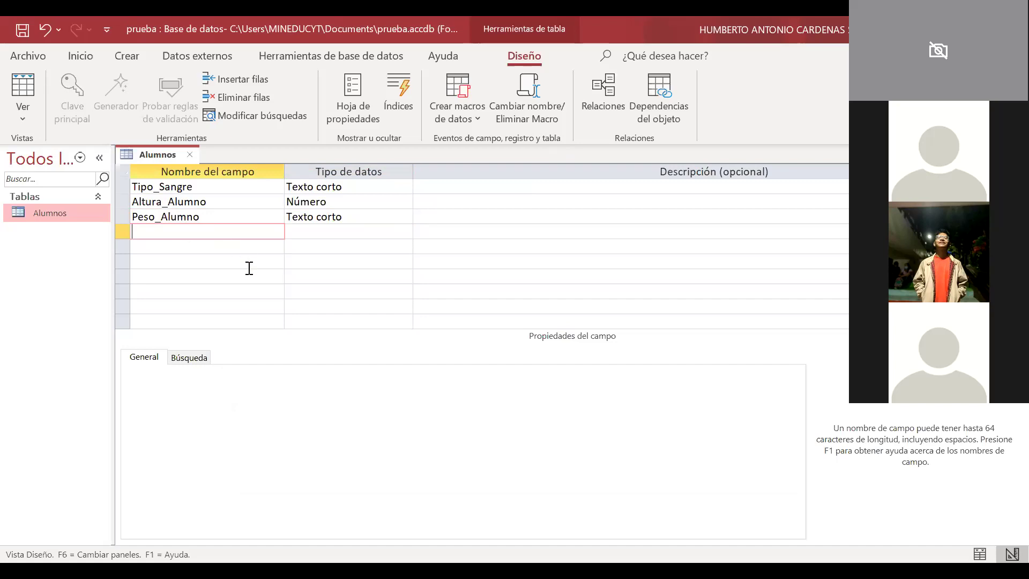
scroll(249, 268, up, 1)
text(Disc)
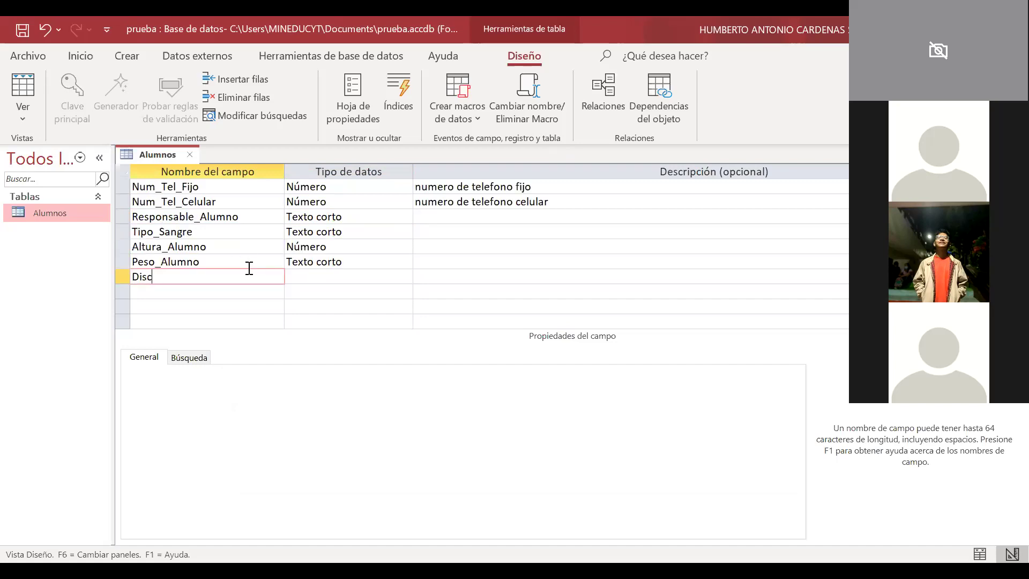
text(apacidad_)
key(Tab)
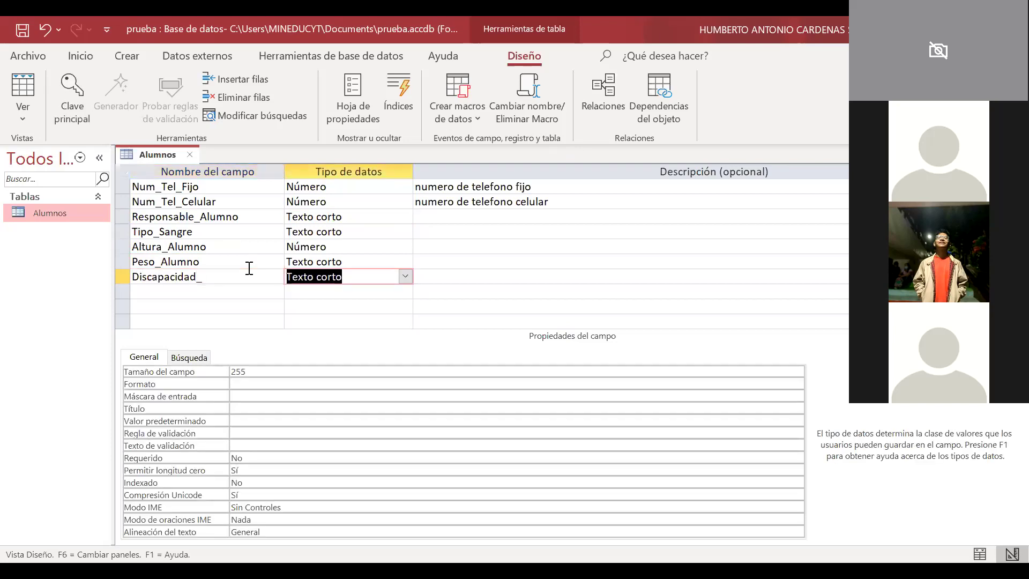
click(231, 279)
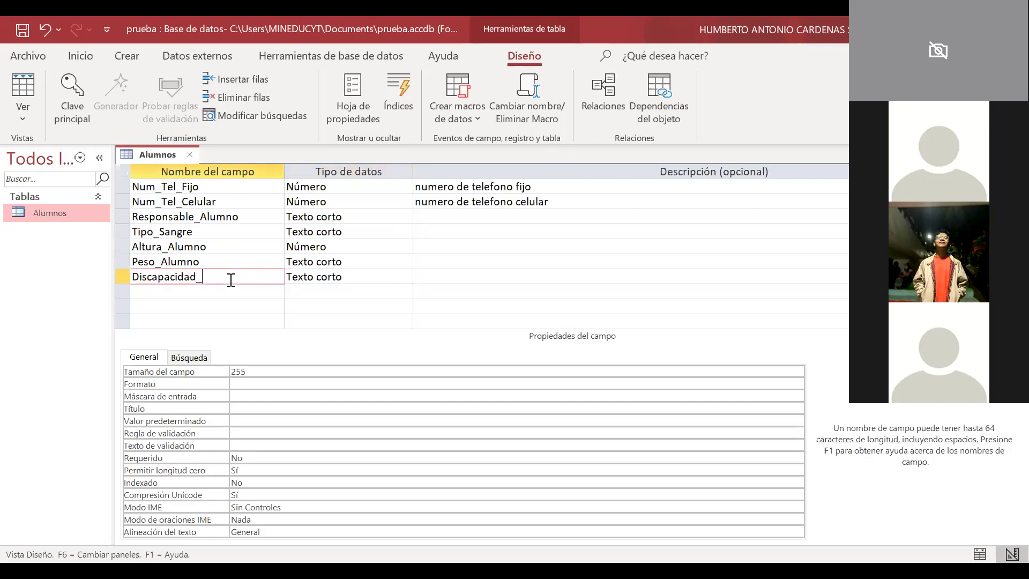
text(Alumno)
Add a field named Descr_Discapacidad in the row below Discapacidad_Alumno
click(227, 293)
text(Descr_)
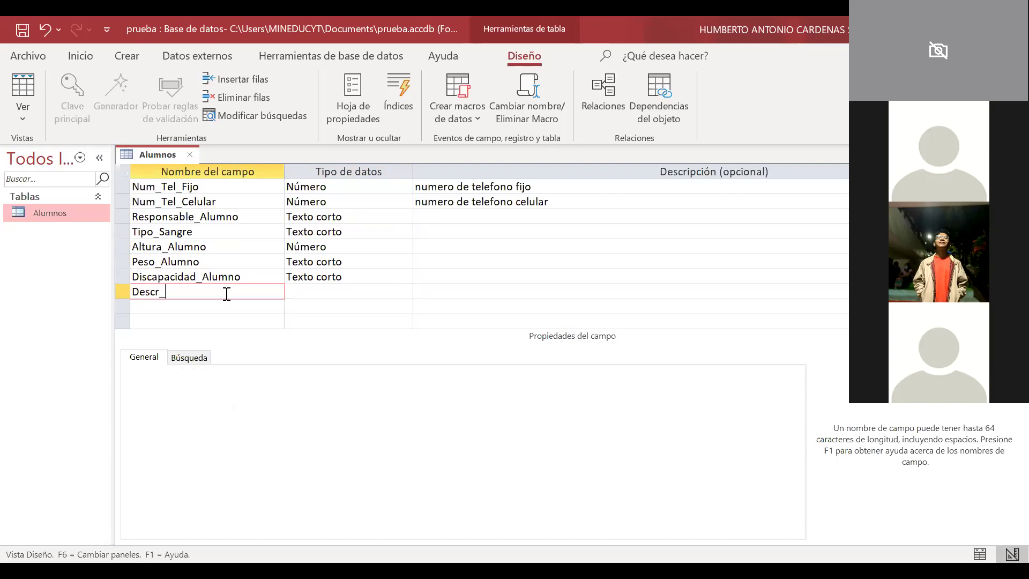
text(Discapacidad)
Enter the description "definir si tiene aulguna discapacidad si o no" for the Discapacidad_Alumno field
click(479, 277)
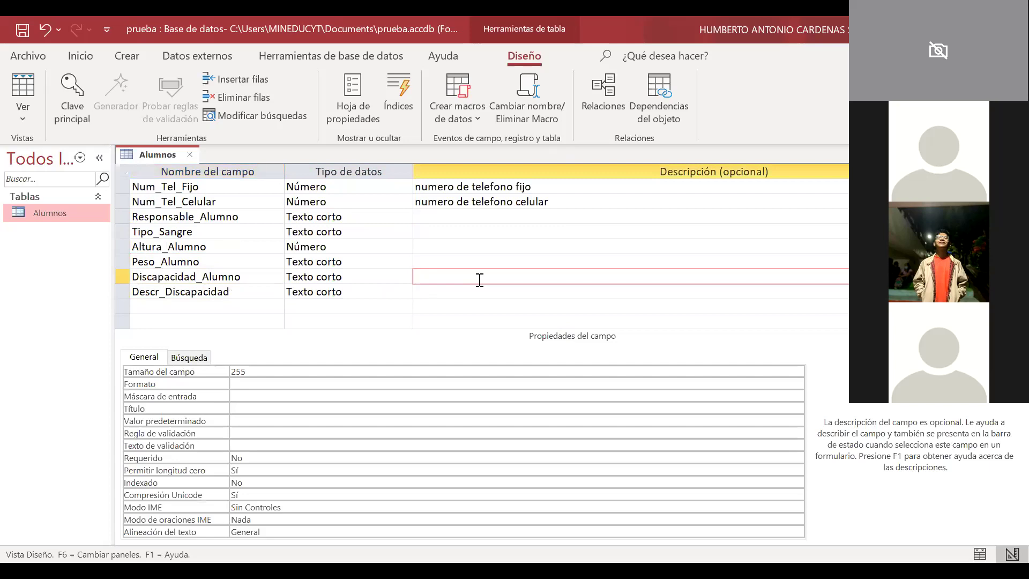
text(definir si tiene)
key(BackSpace)
text(aulguna d)
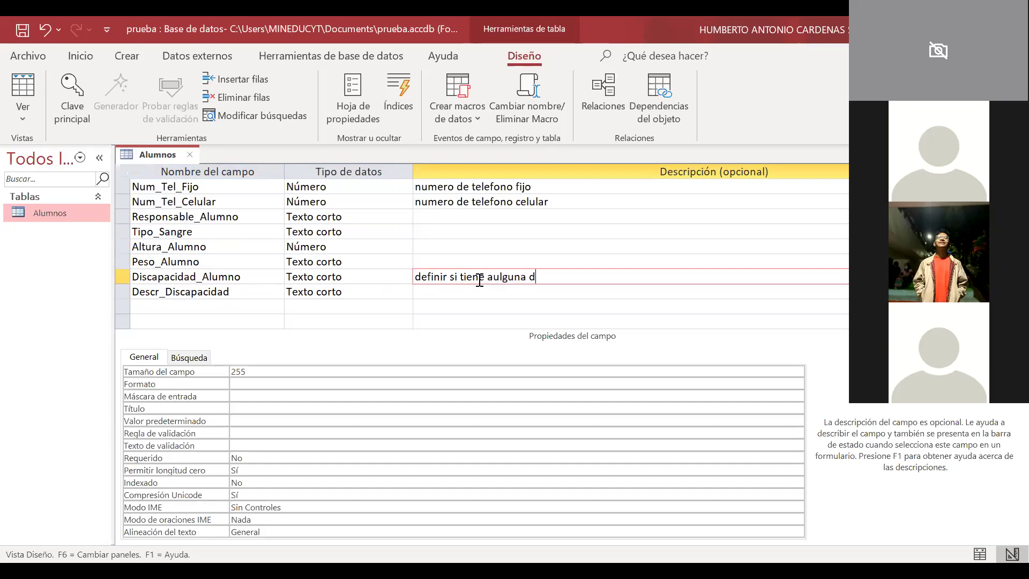
text(iscapacidad si o no)
Enter the description "explicacion de que tipo de discapacidad" for the Descr_Discapacidad field
click(437, 293)
text(exol)
key(BackSpace)
key(BackSpace)
text(plicacion de que tipo de discapacidad)
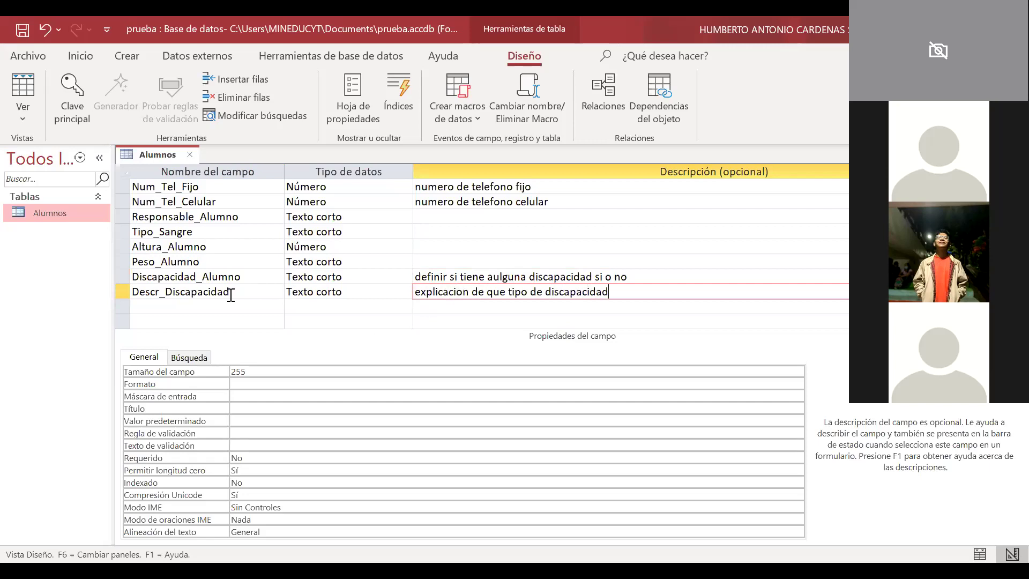
click(213, 307)
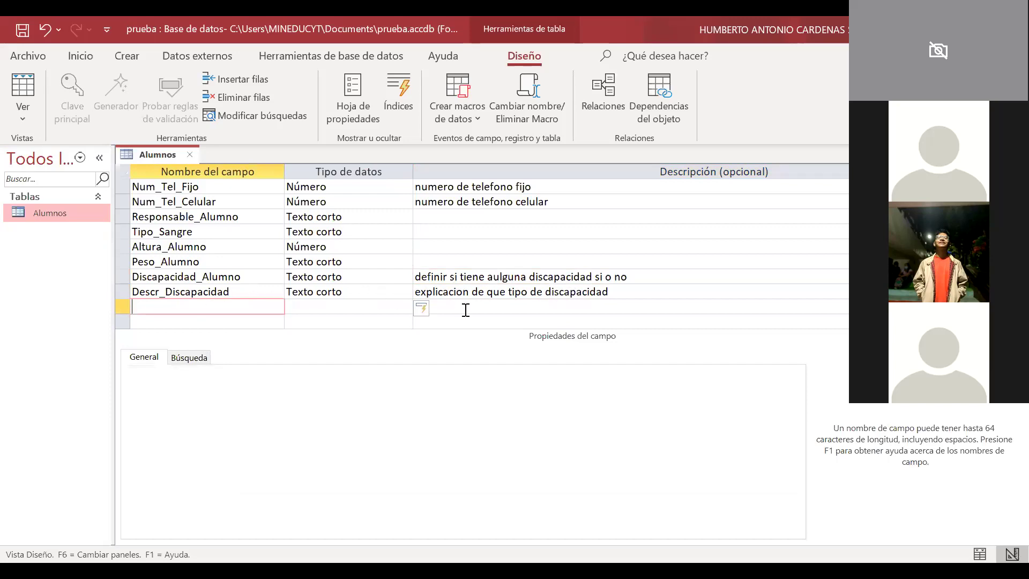
Correct the misspelled word in the description of Discapacidad_Alumno to "alguna"
click(520, 277)
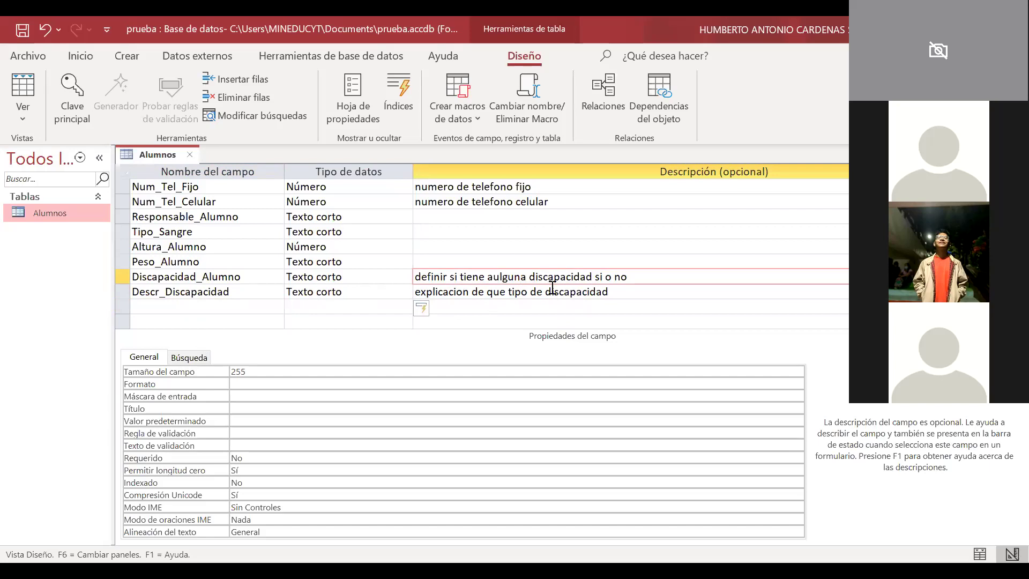
key(Left)
key(Left)
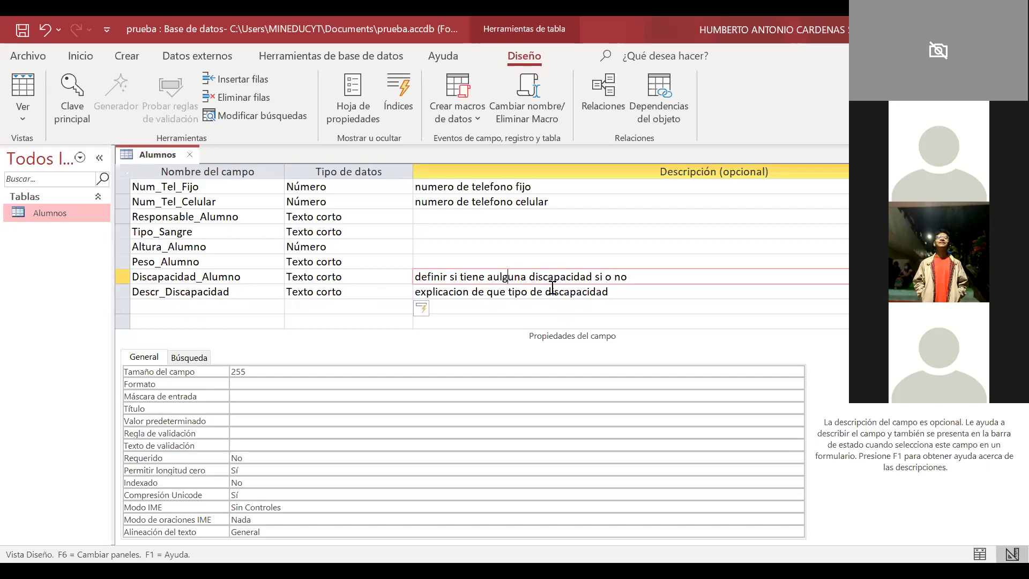
key(BackSpace)
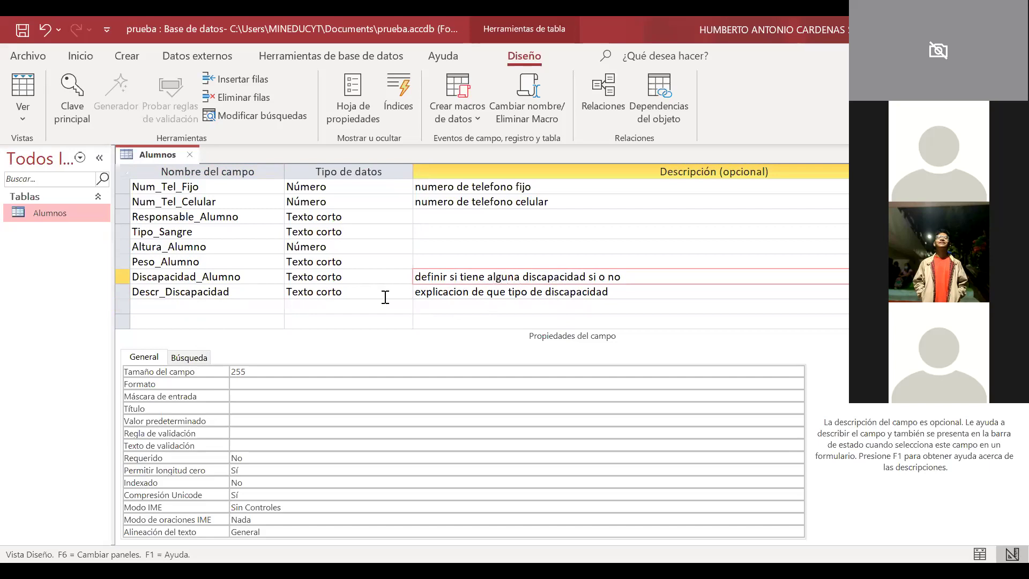
Review the whole field list of the Alumnos table for missing fields, checking the Direccion_Alumno field
click(257, 306)
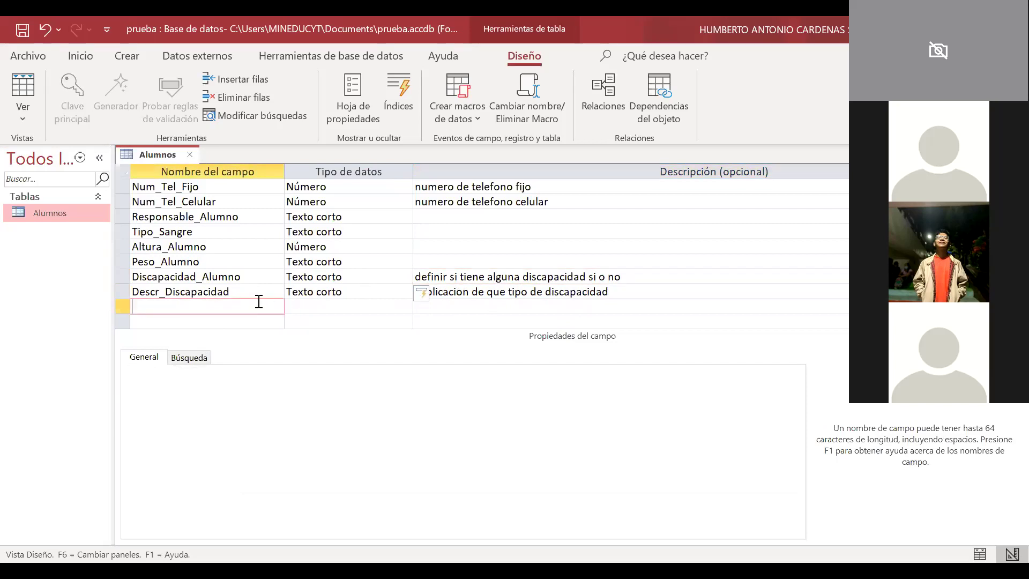
scroll(256, 300, up, 2)
scroll(260, 299, down, 3)
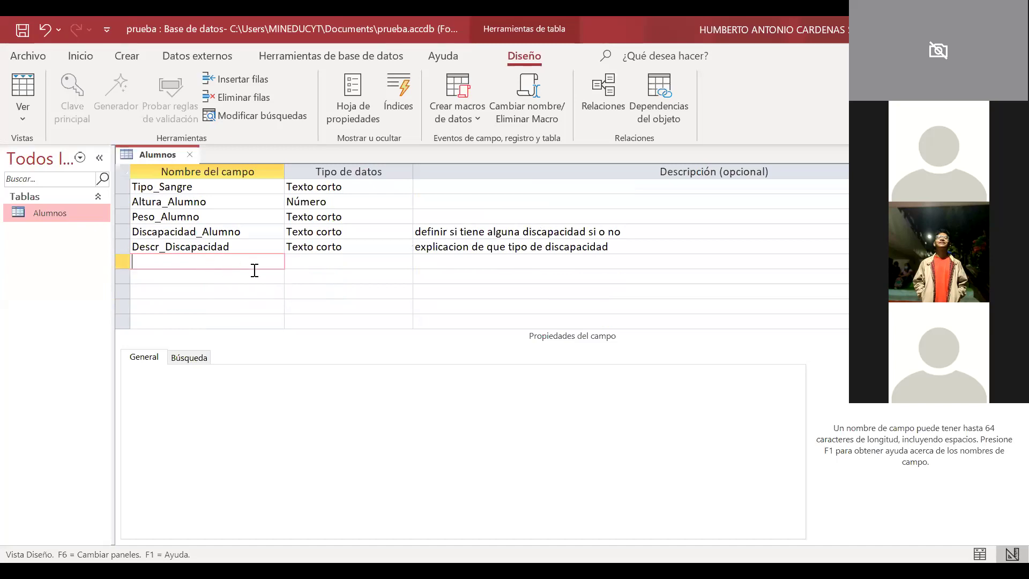
scroll(263, 266, up, 3)
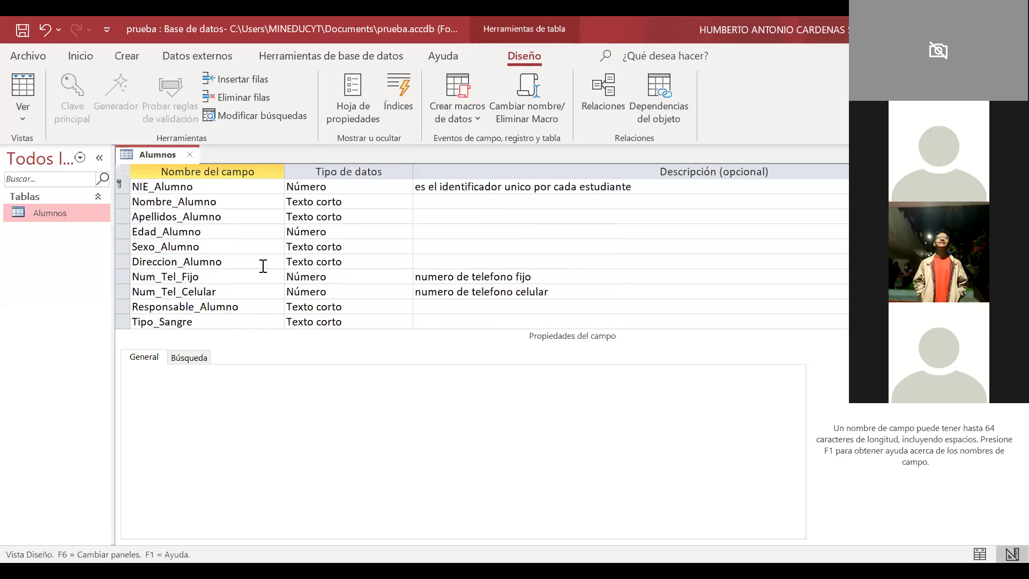
scroll(263, 267, down, 3)
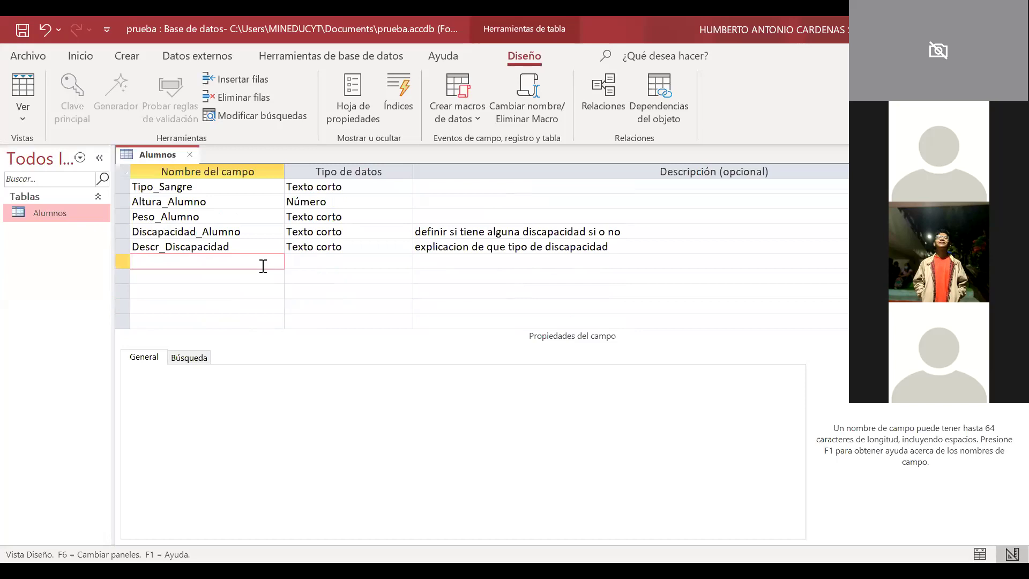
scroll(263, 266, up, 1)
scroll(225, 249, up, 1)
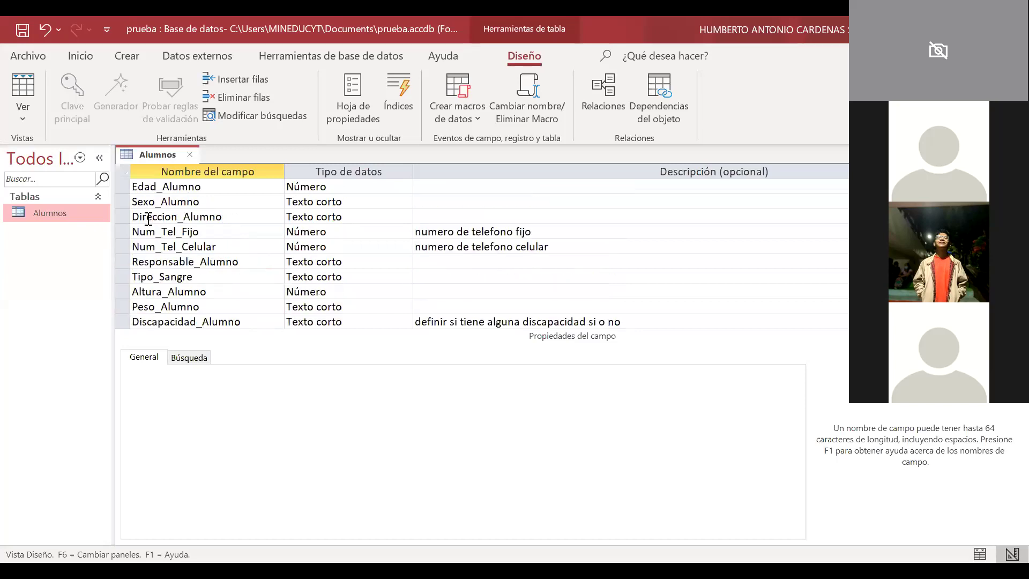
drag(147, 218, 240, 219)
click(241, 219)
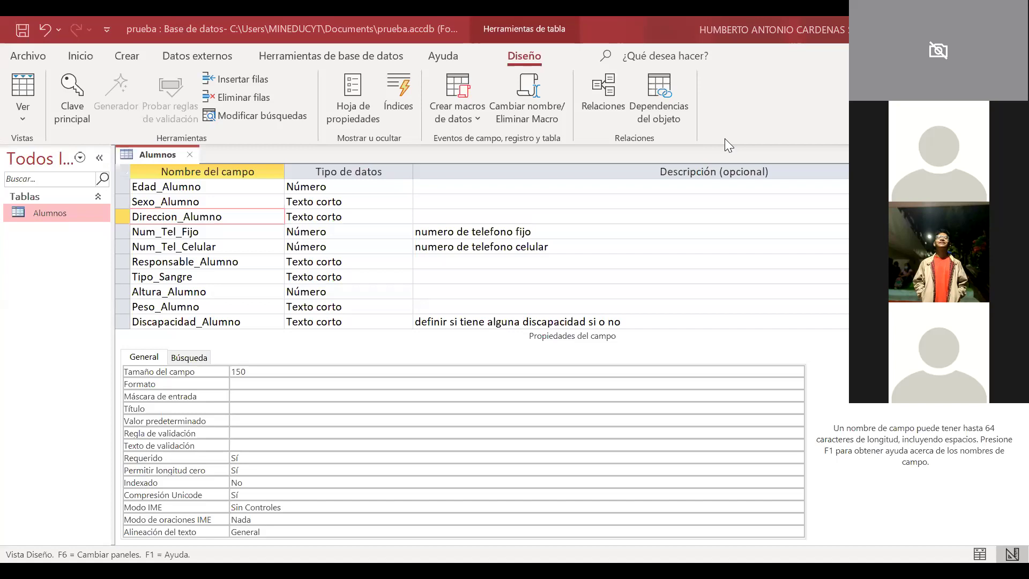
Add a field named Fecha_Nacimiento with data type Fecha/Hora below Descr_Discapacidad
scroll(238, 308, down, 1)
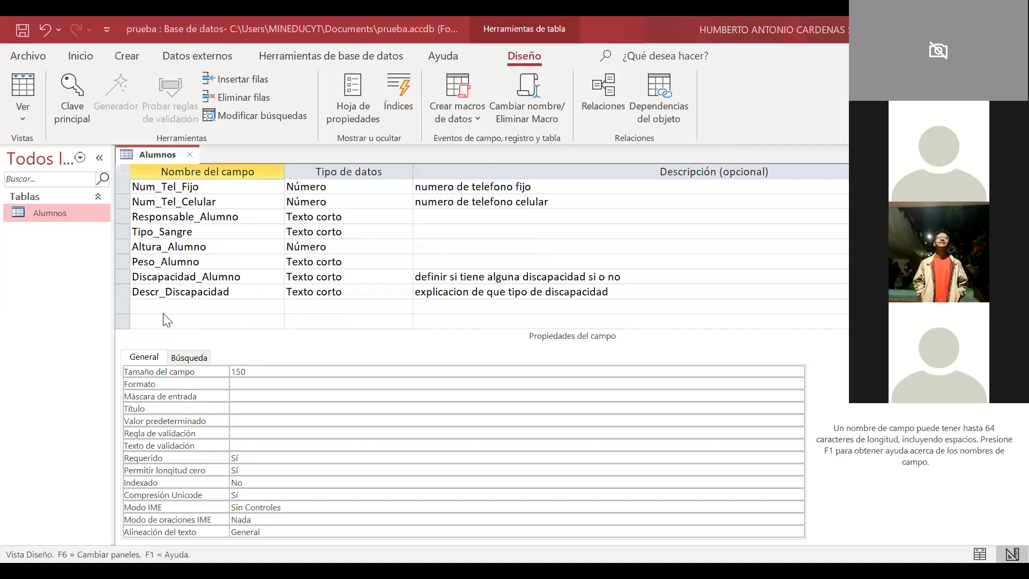
click(159, 305)
text(Fech)
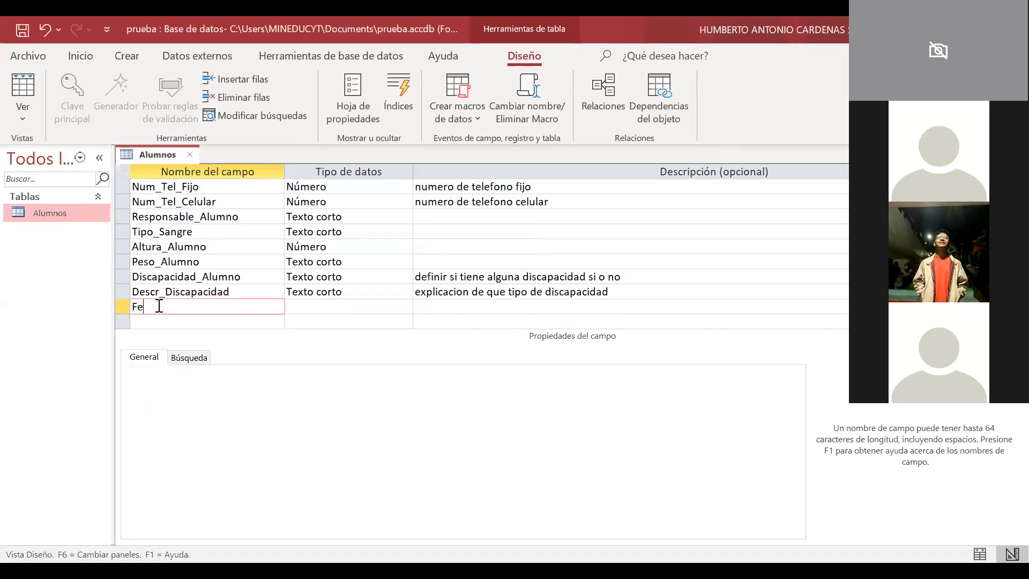
key(BackSpace)
text(h)
key(BackSpace)
text(ha de)
key(BackSpace)
key(BackSpace)
key(BackSpace)
text(_Nacimien)
key(BackSpace)
key(BackSpace)
key(BackSpace)
text(iento)
key(Tab)
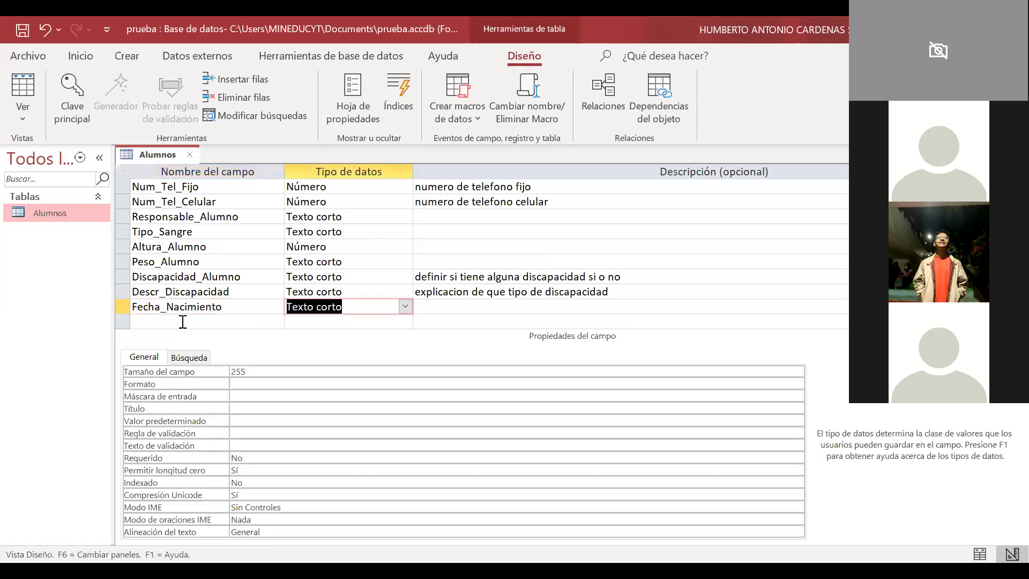
click(405, 306)
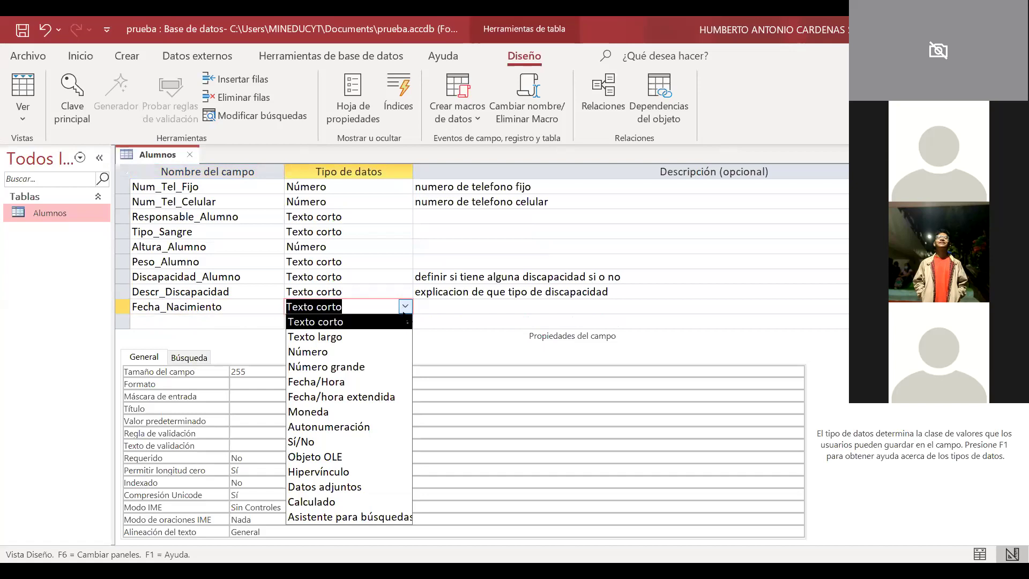
click(399, 381)
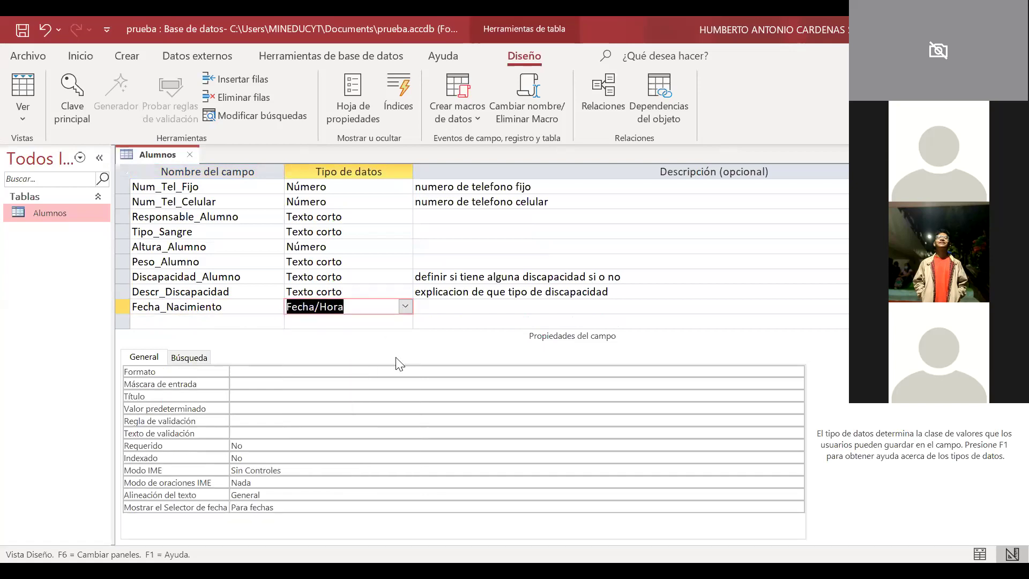
Make the Fecha_Nacimiento field required by setting Requerido to Sí
click(435, 308)
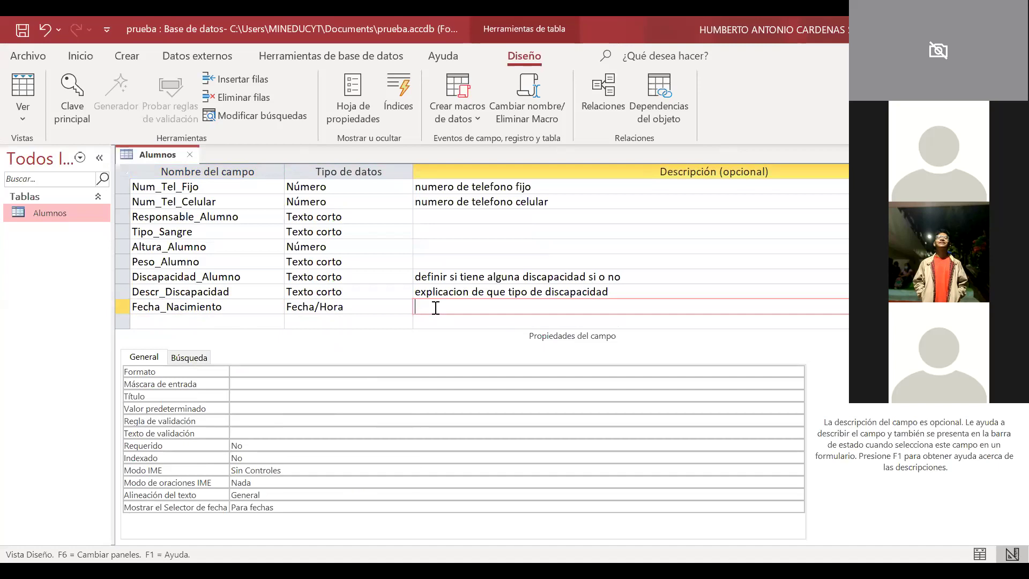
click(250, 446)
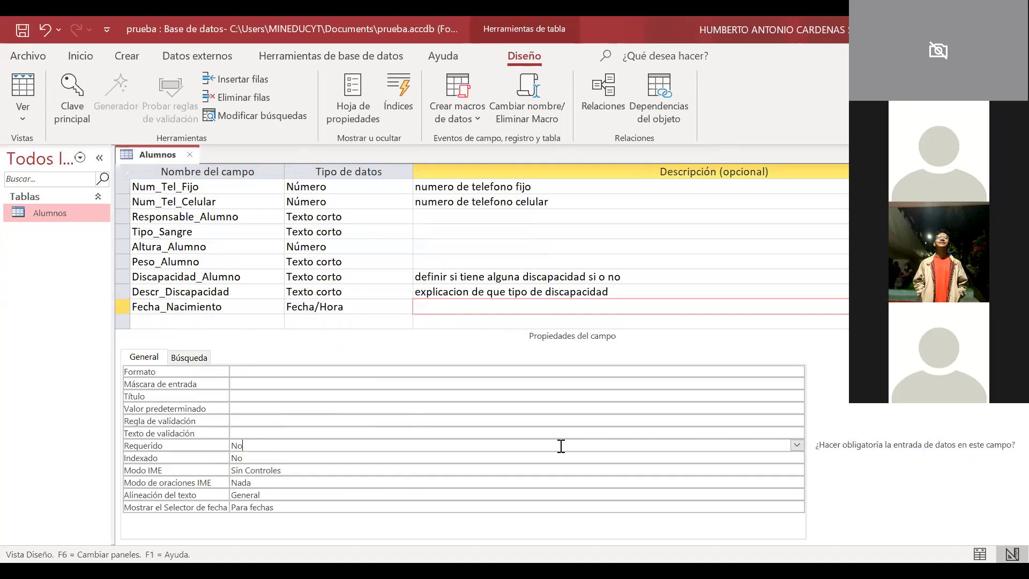
click(797, 445)
click(258, 456)
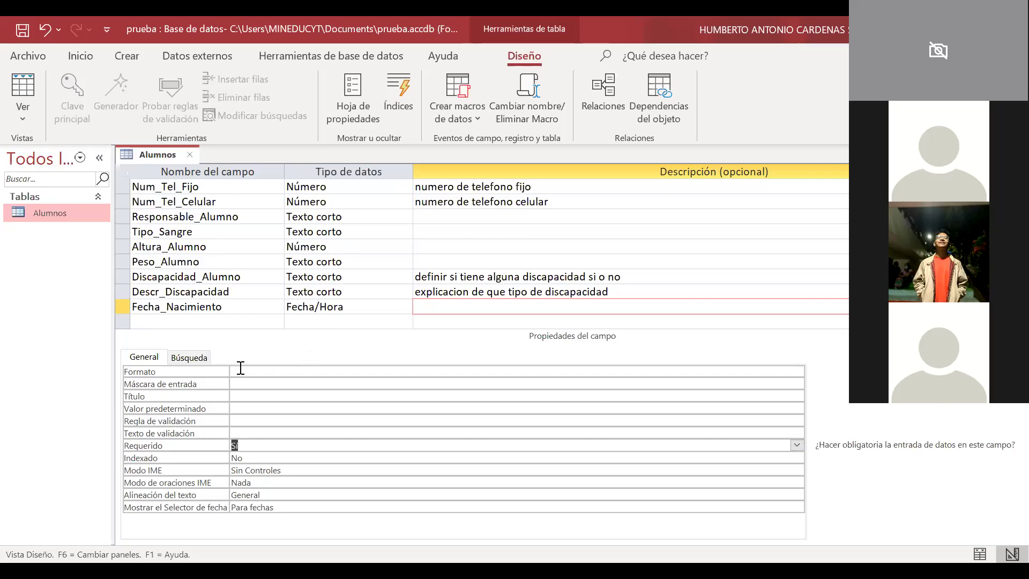
Move the Fecha_Nacimiento field up the list so it sits between Apellidos_Alumno and Edad_Alumno
scroll(283, 370, up, 2)
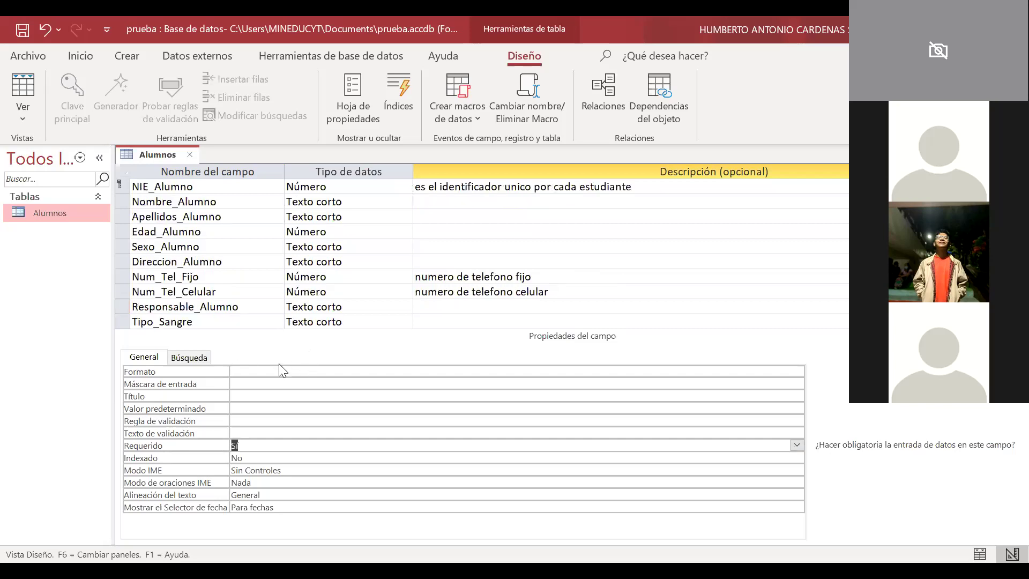
scroll(278, 363, down, 4)
scroll(209, 306, up, 1)
drag(123, 231, 123, 217)
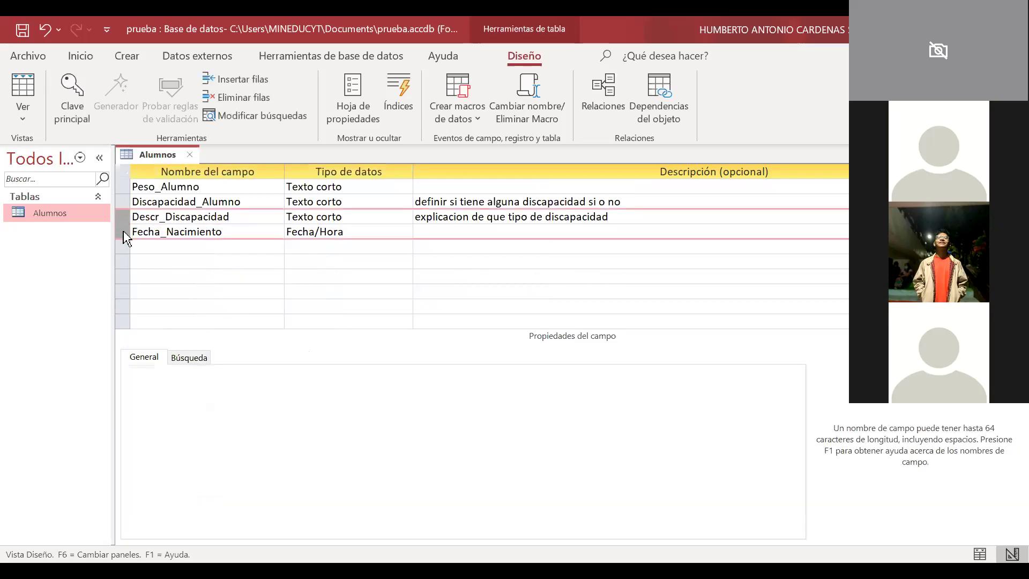
click(140, 236)
mouse_move(124, 234)
mouse_down()
mouse_move(131, 213)
mouse_move(125, 233)
mouse_move(143, 235)
mouse_move(135, 188)
mouse_move(137, 237)
mouse_up()
click(224, 260)
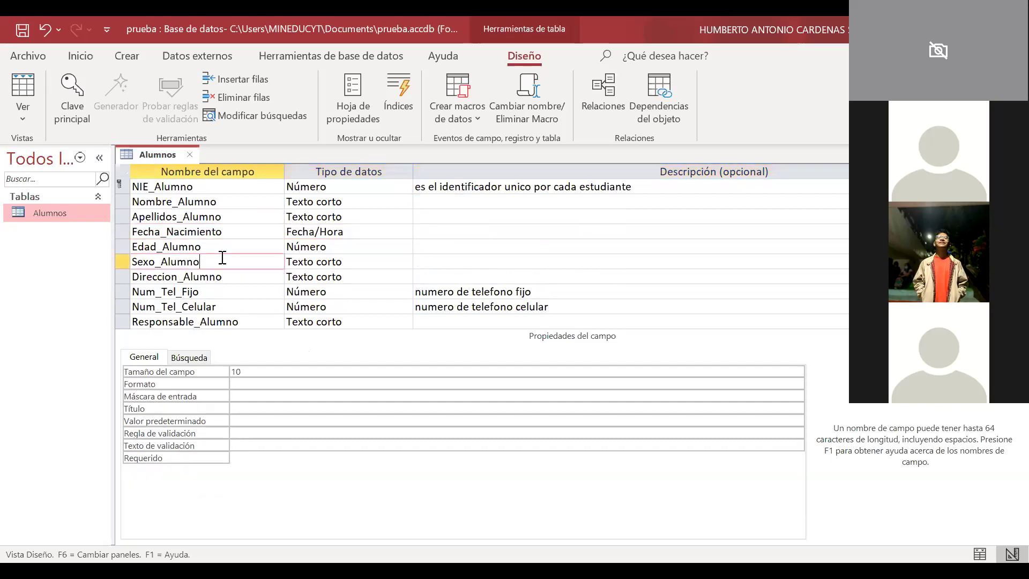
click(202, 233)
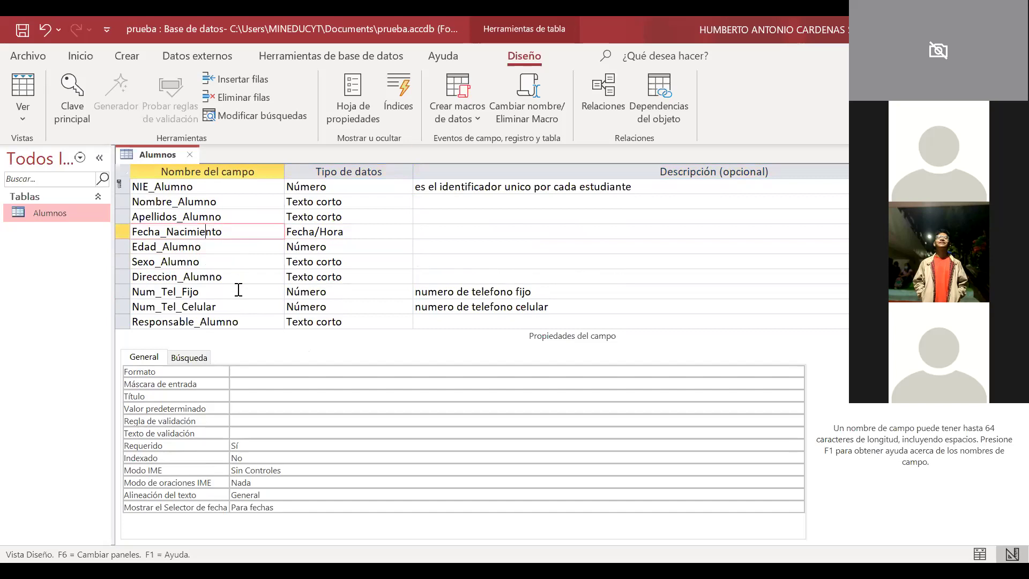
Review the complete field list of the Alumnos table from NIE_Alumno through Descr_Discapacidad, checking names, data types and descriptions
scroll(237, 290, down, 3)
click(170, 276)
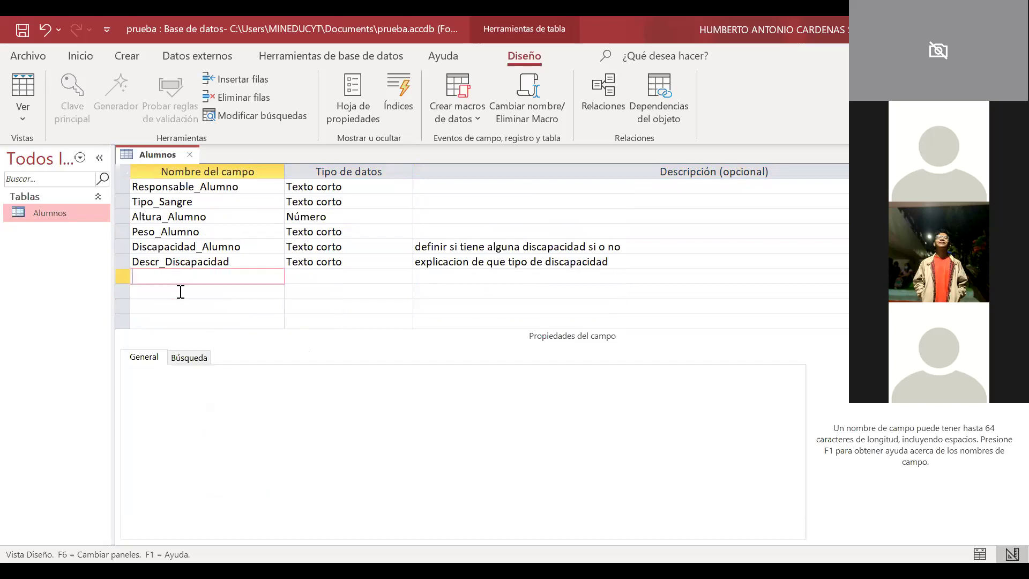
scroll(203, 341, up, 3)
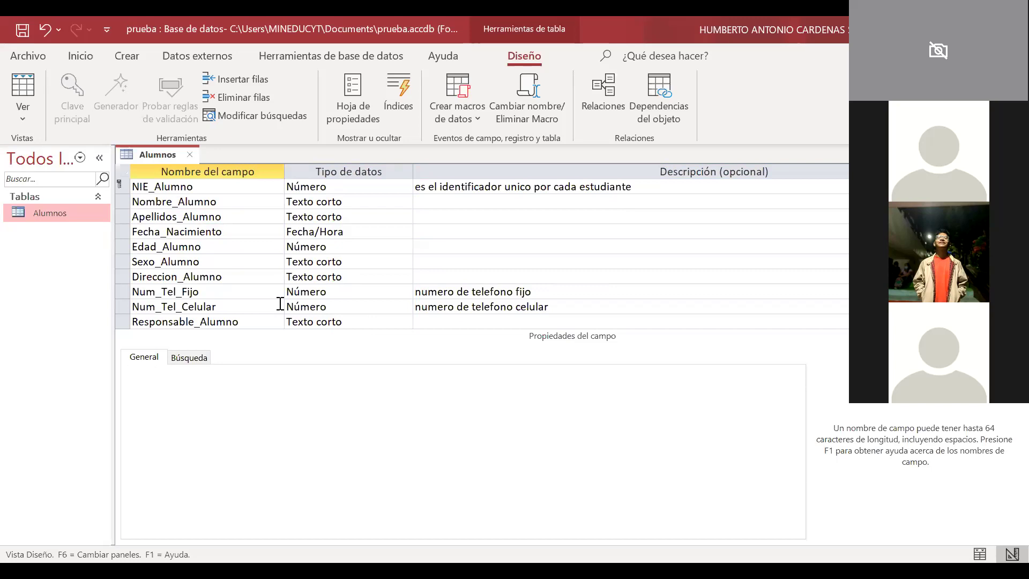
scroll(280, 303, down, 3)
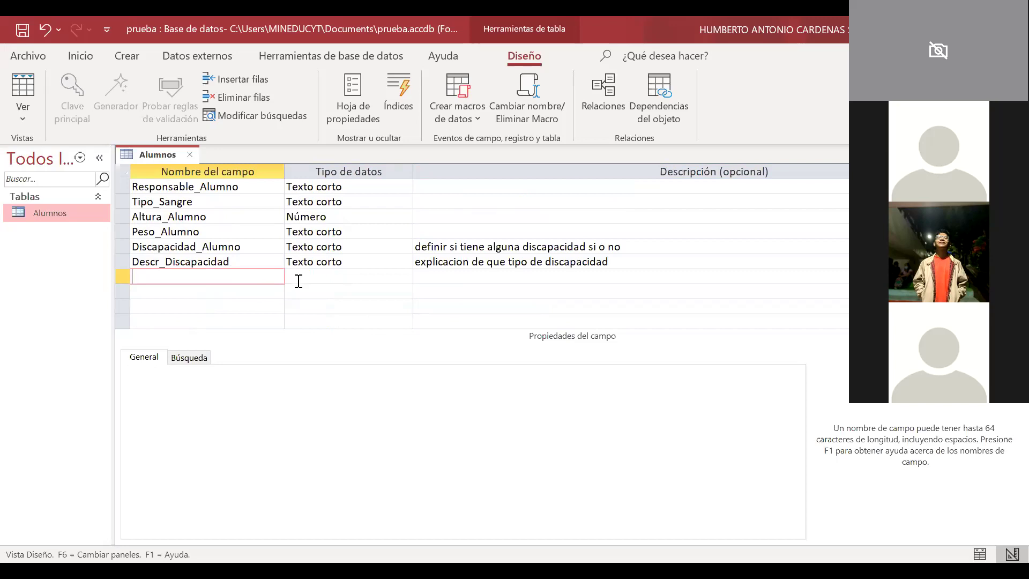
scroll(298, 278, up, 3)
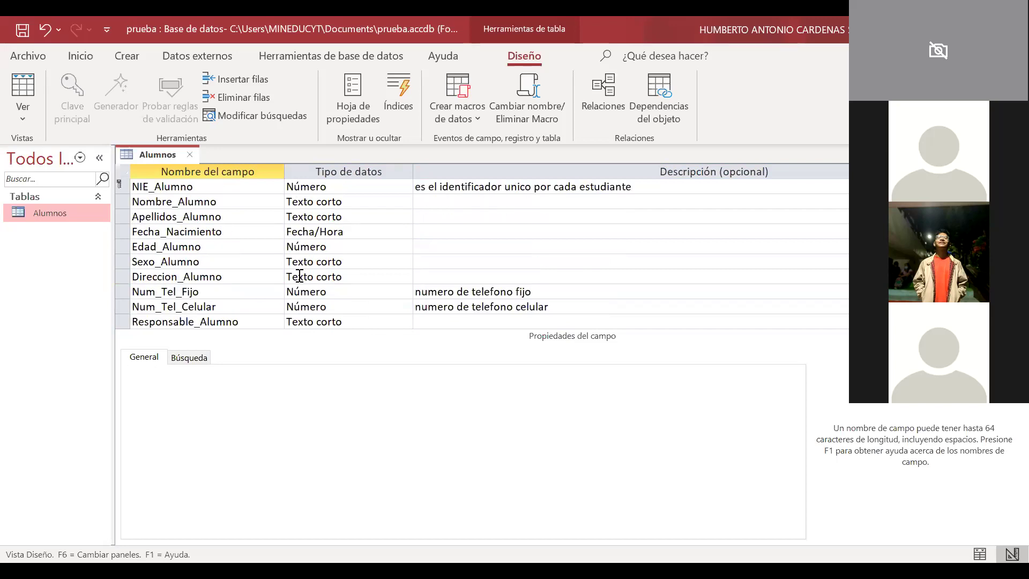
scroll(299, 277, down, 4)
scroll(299, 276, up, 4)
scroll(247, 292, down, 5)
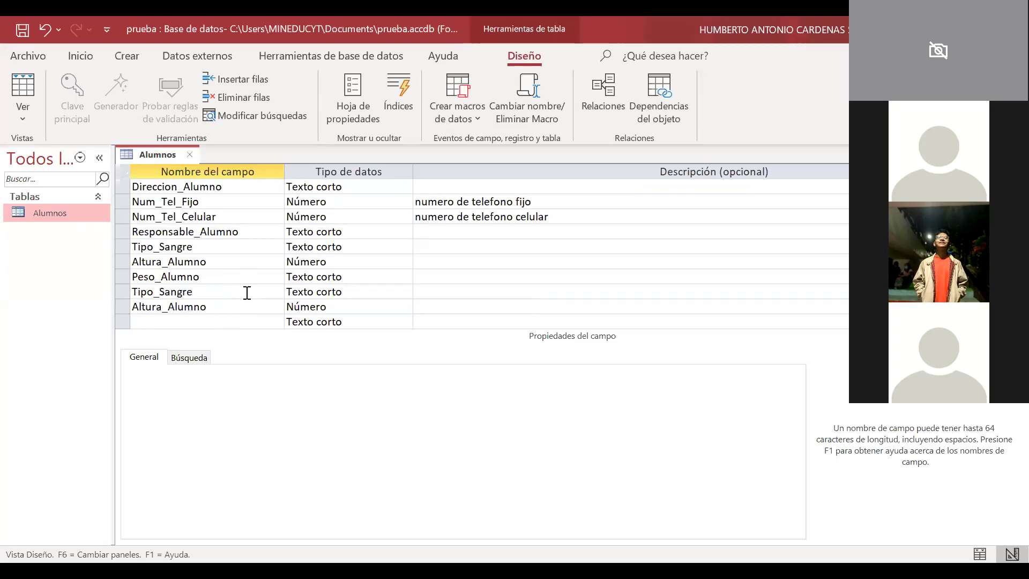
scroll(247, 293, up, 5)
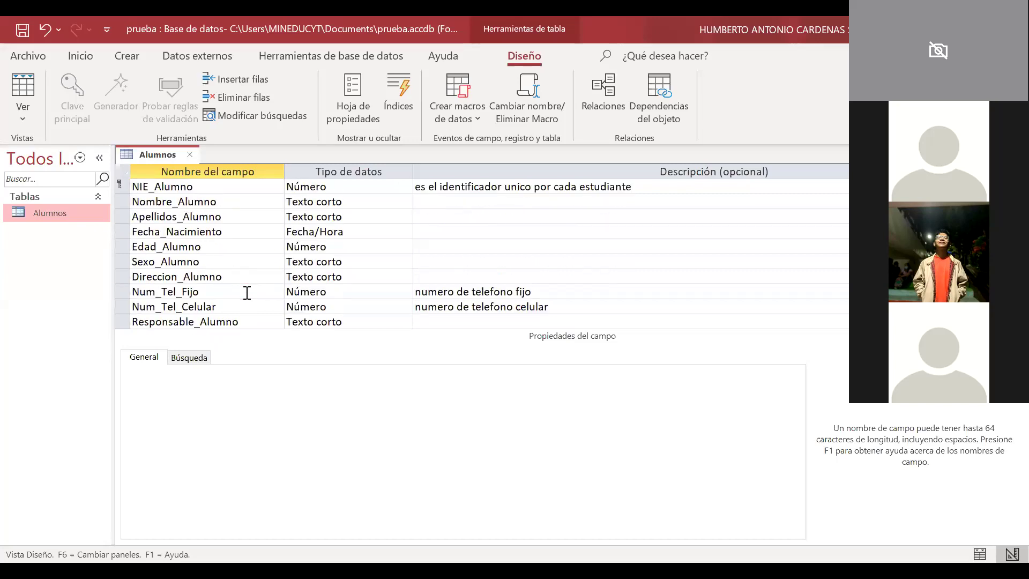
scroll(247, 292, down, 5)
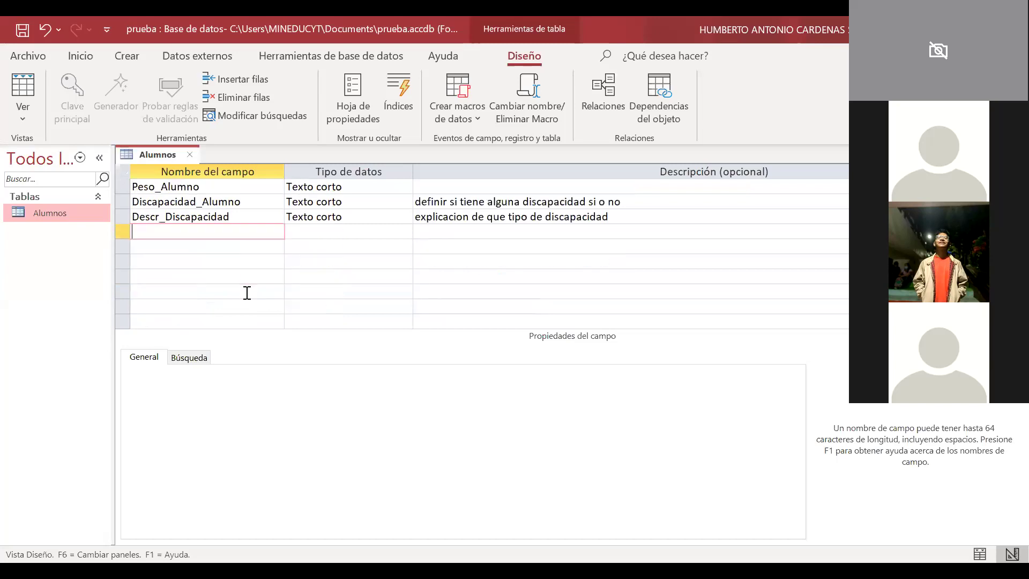
Change the data type of the Descr_Discapacidad field to Texto largo
click(224, 217)
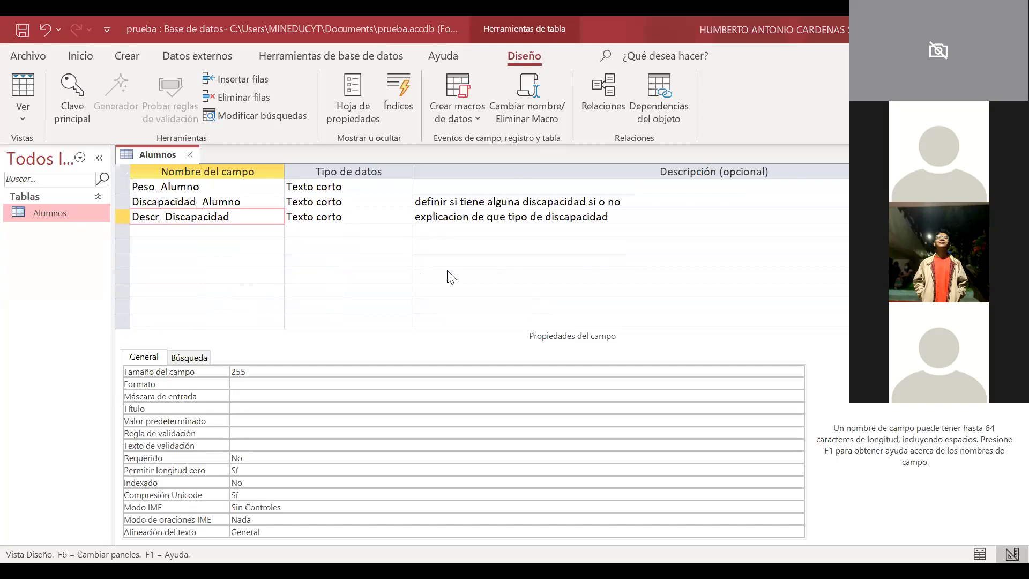
click(374, 221)
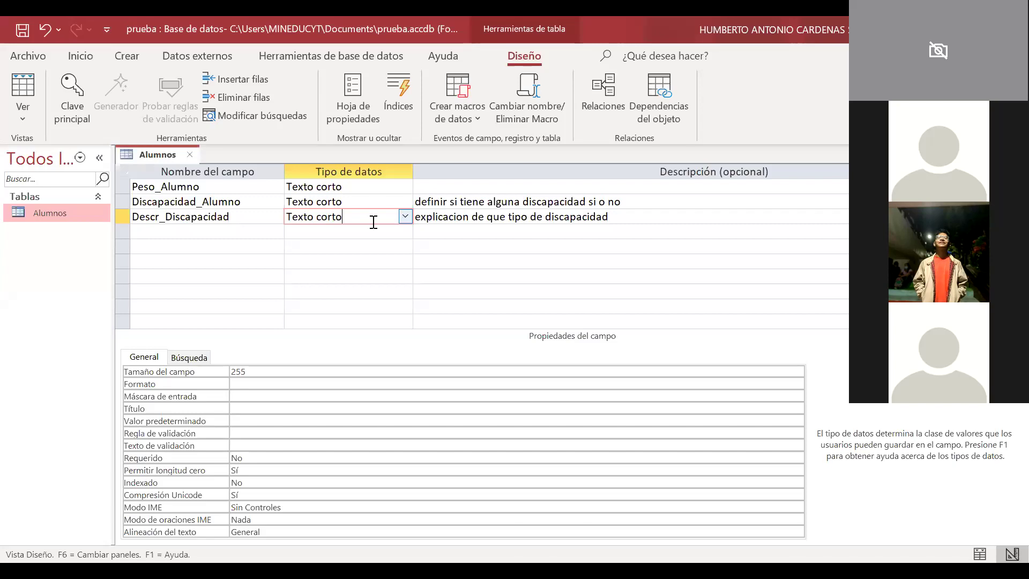
click(405, 216)
click(393, 246)
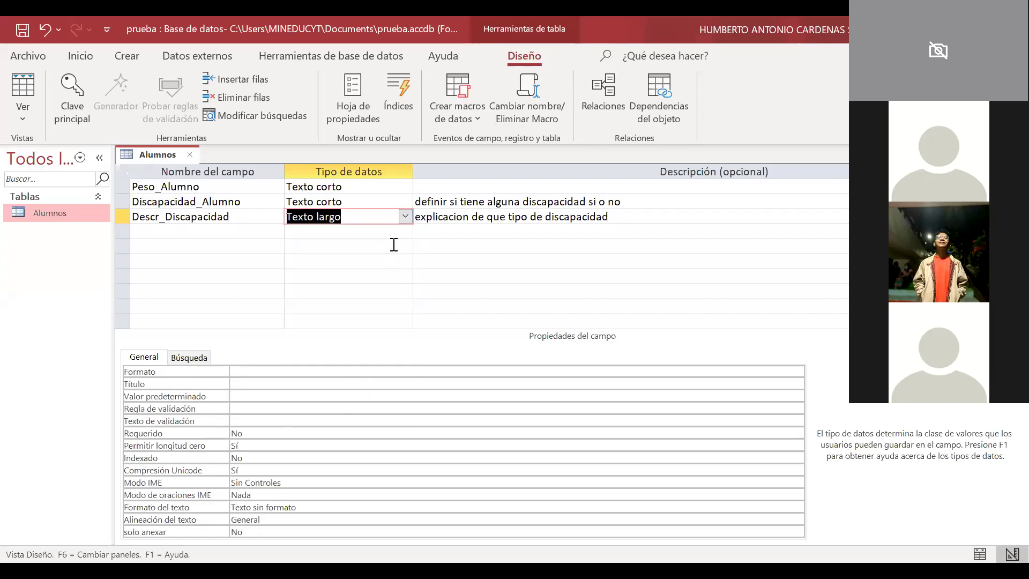
click(288, 373)
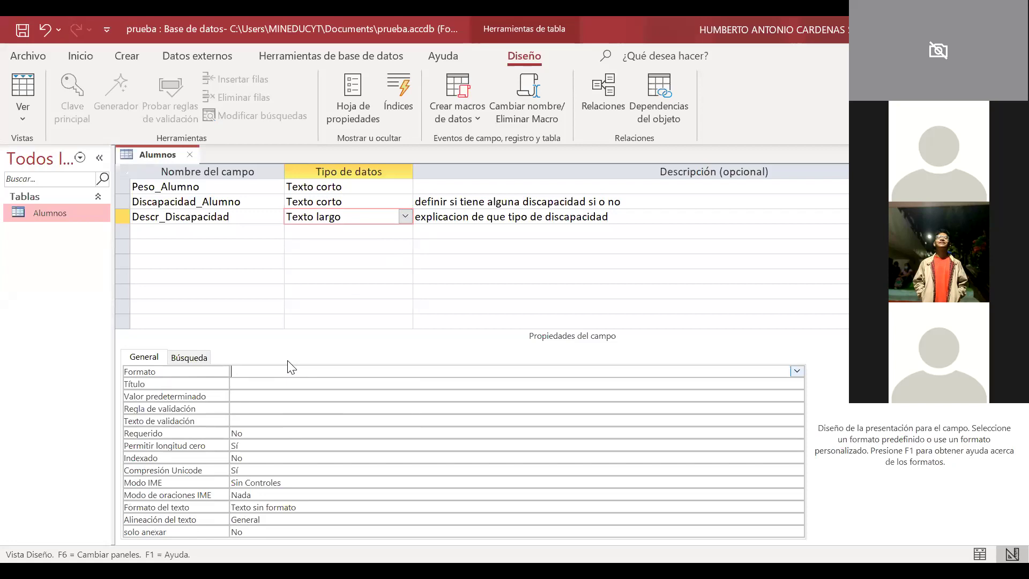
scroll(289, 367, up, 5)
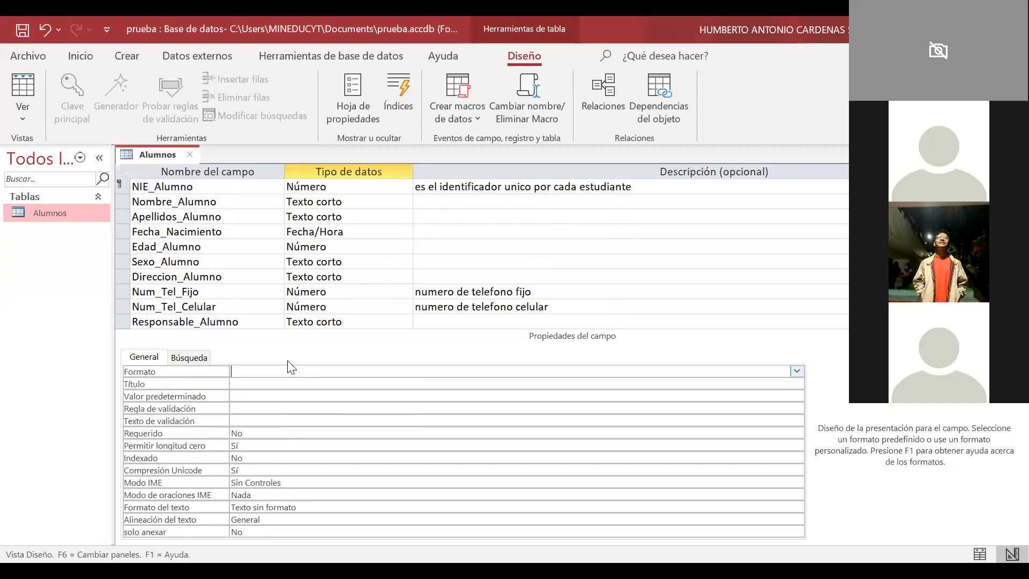